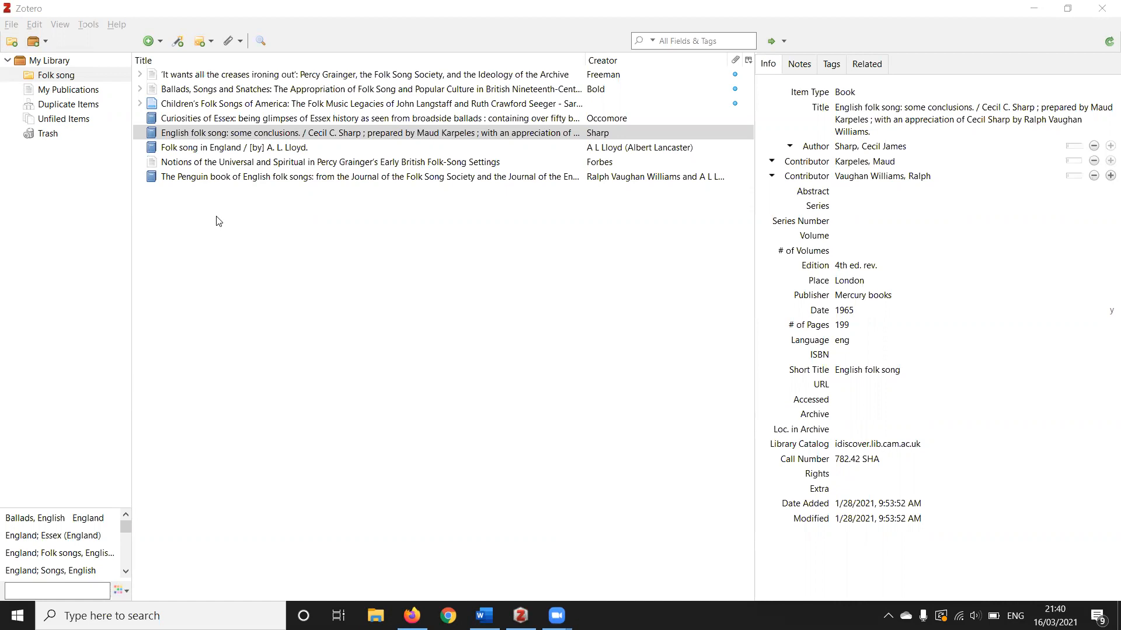
Expand the "Ballads, Songs and Snatches" journal article and review its attached file, bibliographic details and URL
{"action": "left_click", "coordinate": [141, 90]}
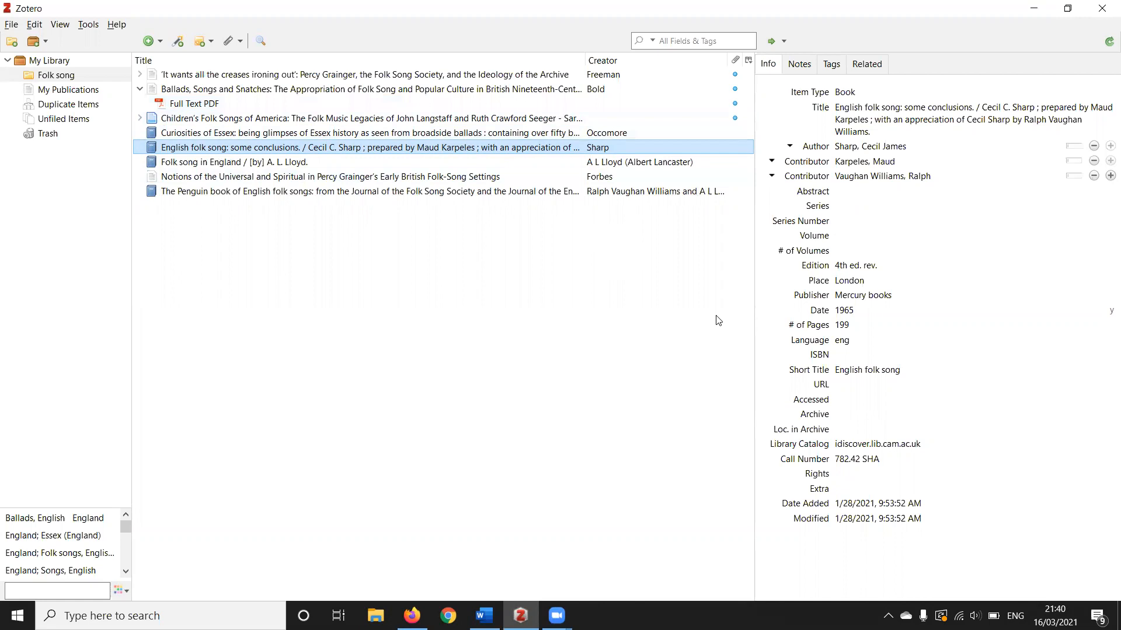
{"action": "left_click", "coordinate": [214, 93]}
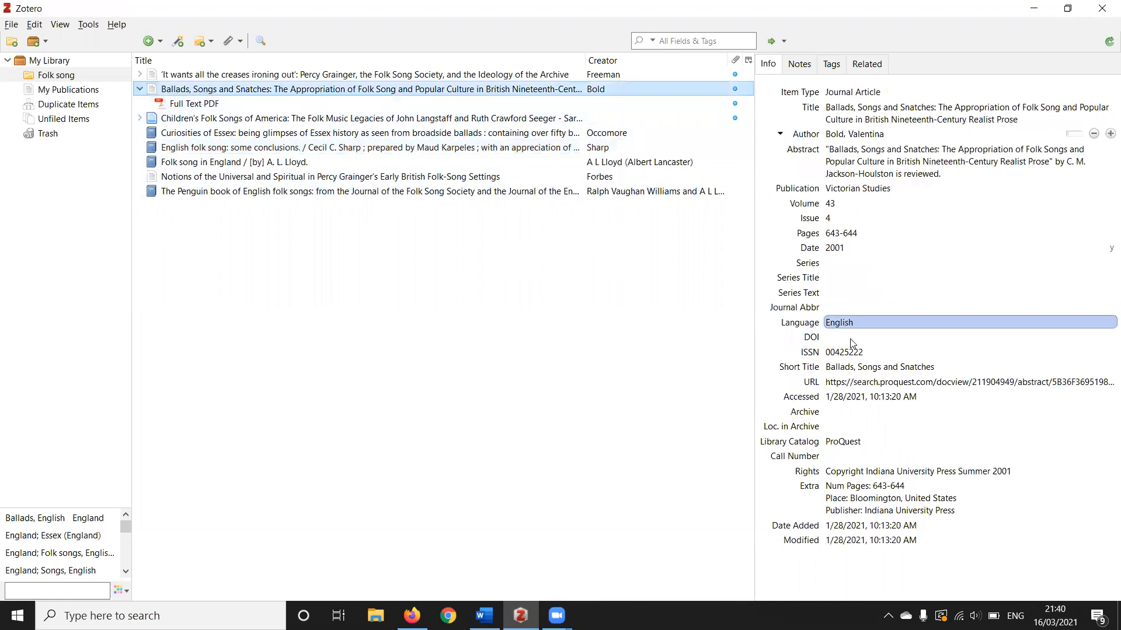
{"action": "left_click", "coordinate": [843, 382]}
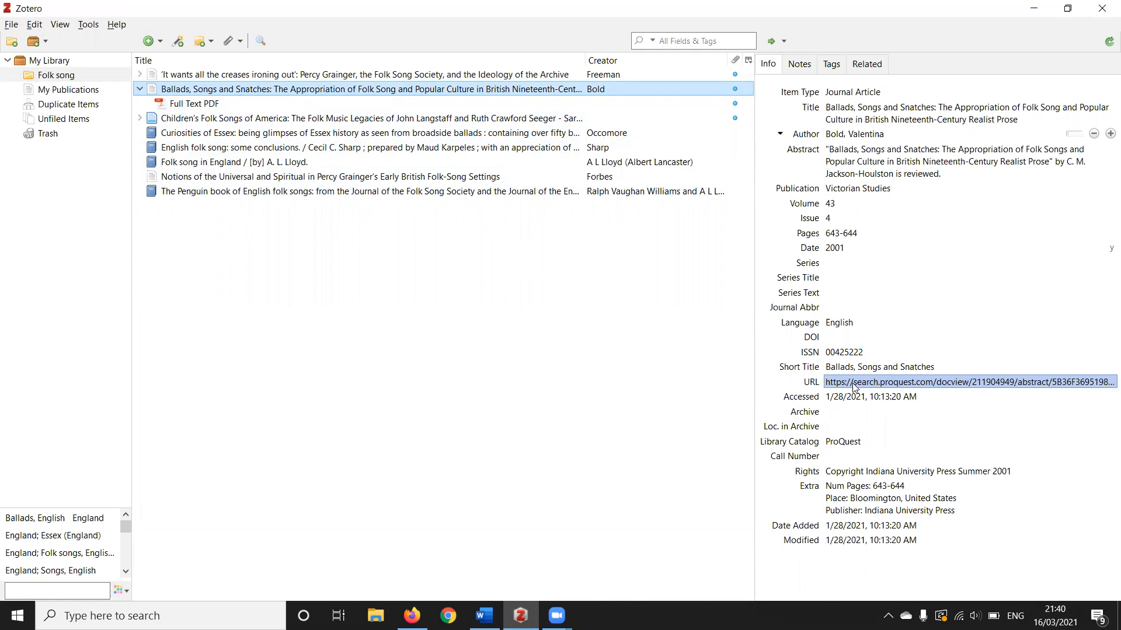
{"action": "left_click", "coordinate": [681, 375]}
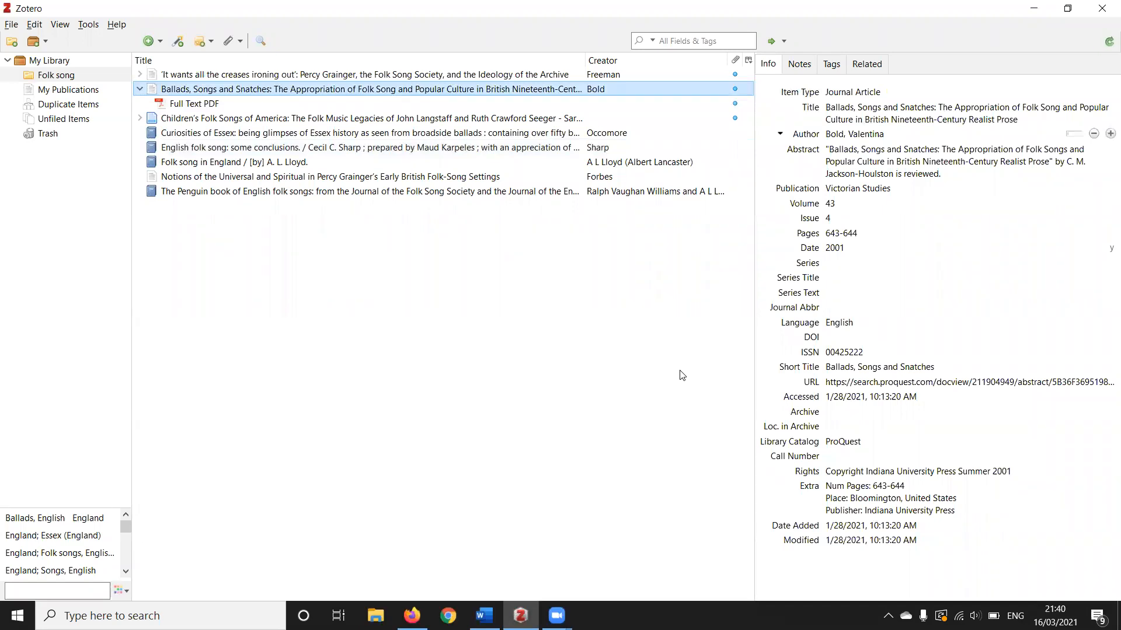
Switch to Firefox and search the Cambridge Libraries Collections in iDiscover for "broadside ballads"
{"action": "left_click", "coordinate": [412, 615]}
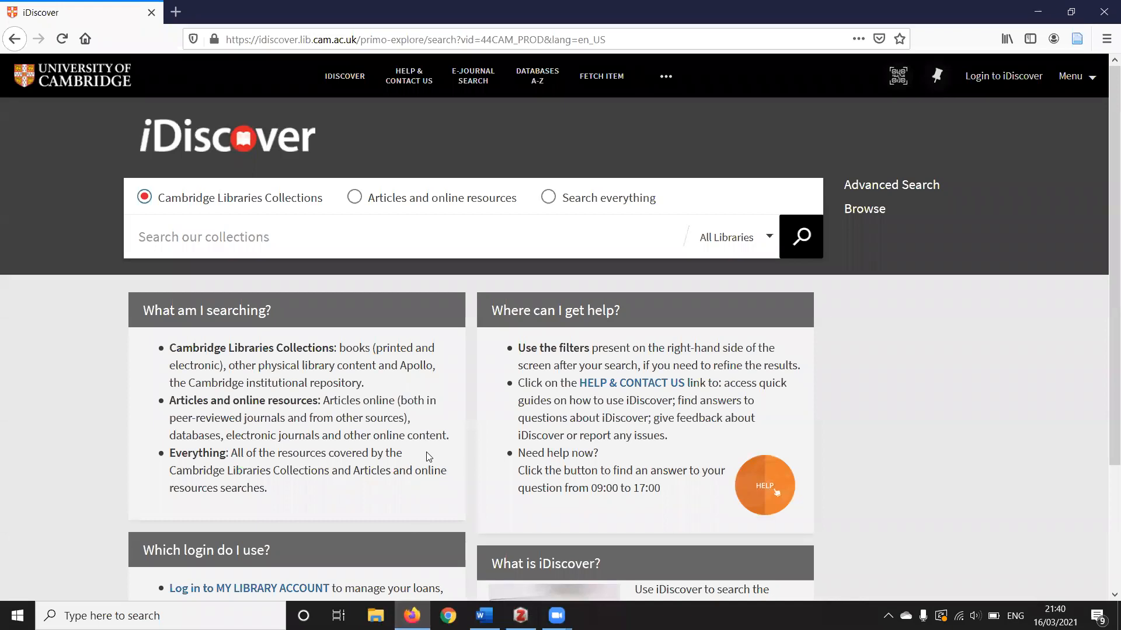
{"action": "left_click", "coordinate": [477, 252]}
{"action": "type", "text": "broadside ballads"}
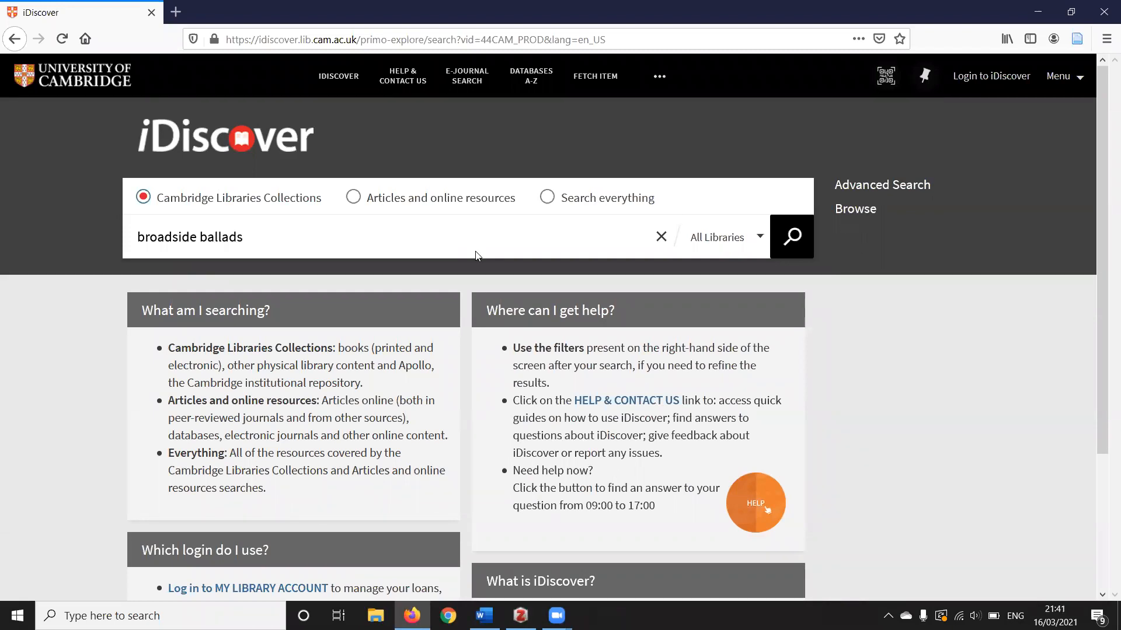
{"action": "left_click", "coordinate": [792, 239]}
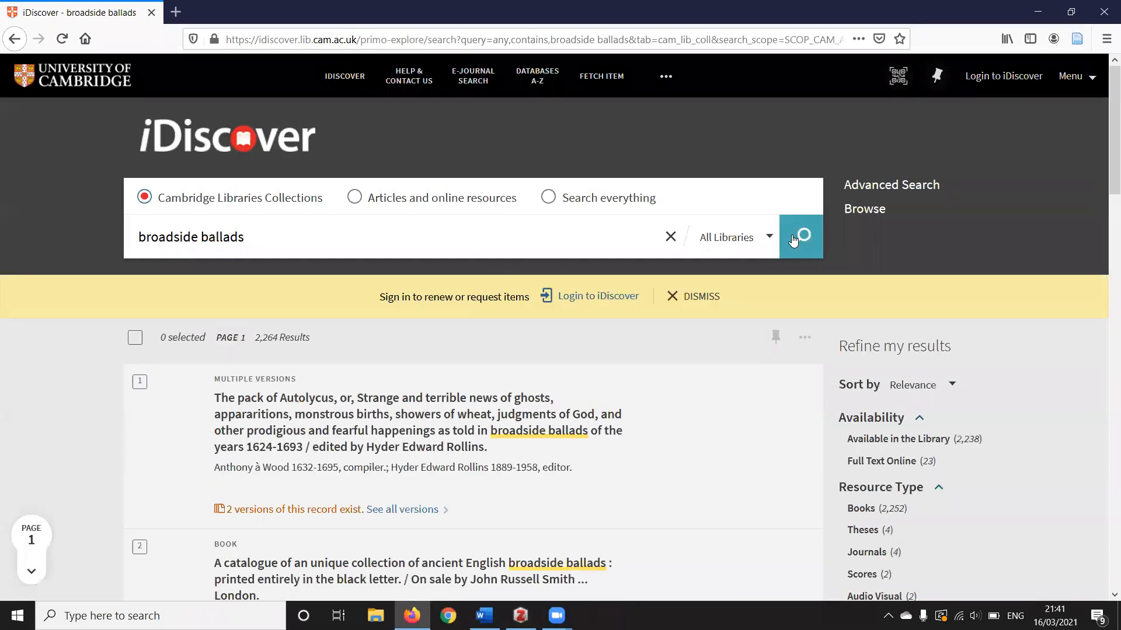
Open the second result, "A catalogue of an unique collection of ancient English broadside ballads", and save its record to Zotero
{"action": "scroll", "coordinate": [1103, 114], "scroll_direction": "down", "scroll_amount": 3}
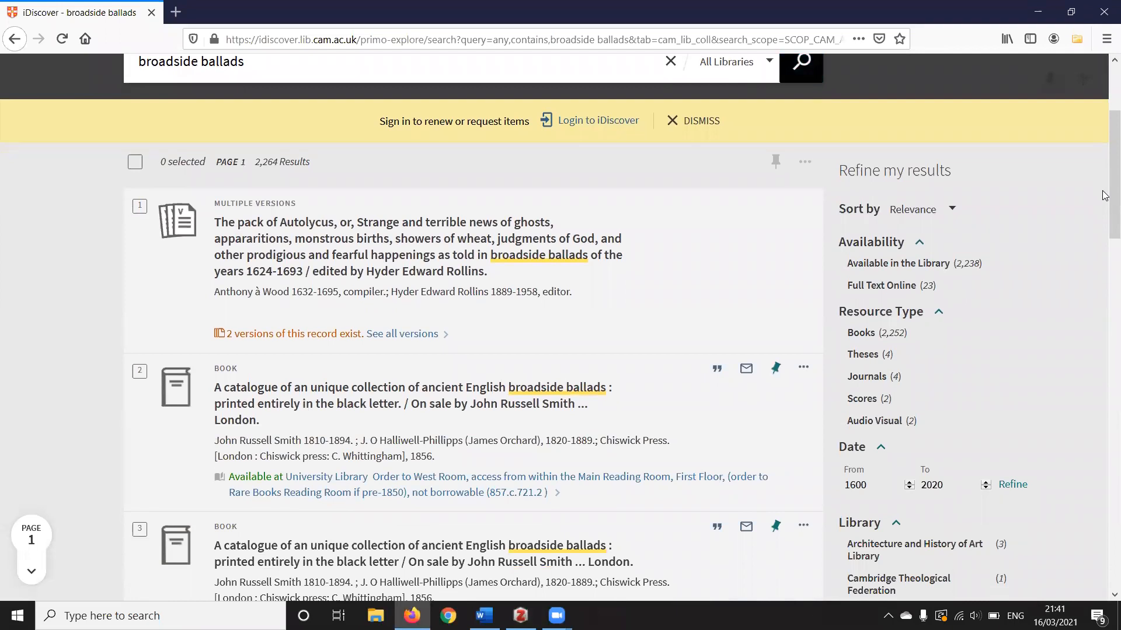
{"action": "left_click", "coordinate": [548, 403]}
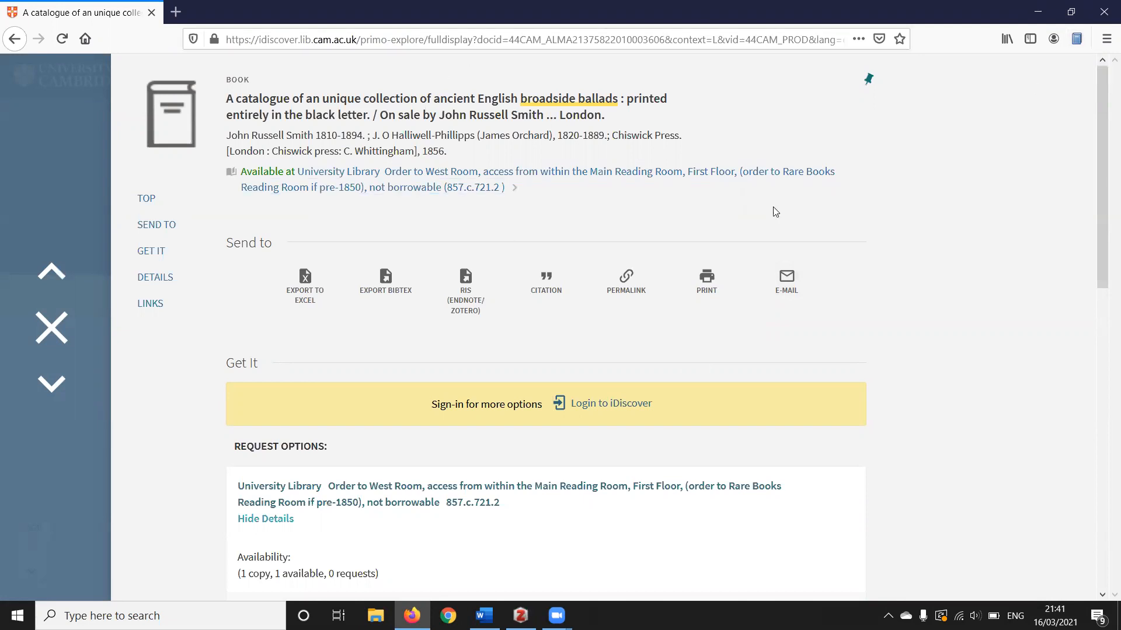
{"action": "left_click", "coordinate": [1077, 40]}
Switch to Zotero and manually add a new Book Section item to the Folk song collection
{"action": "mouse_move", "coordinate": [521, 615]}
{"action": "left_click", "coordinate": [555, 577]}
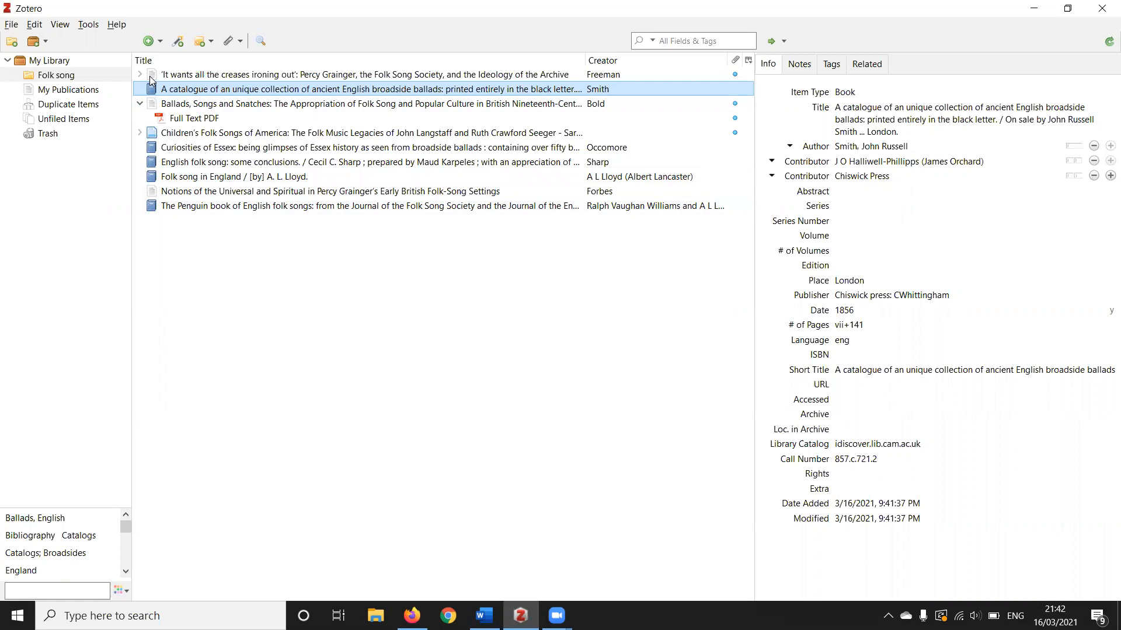
{"action": "left_click", "coordinate": [152, 45]}
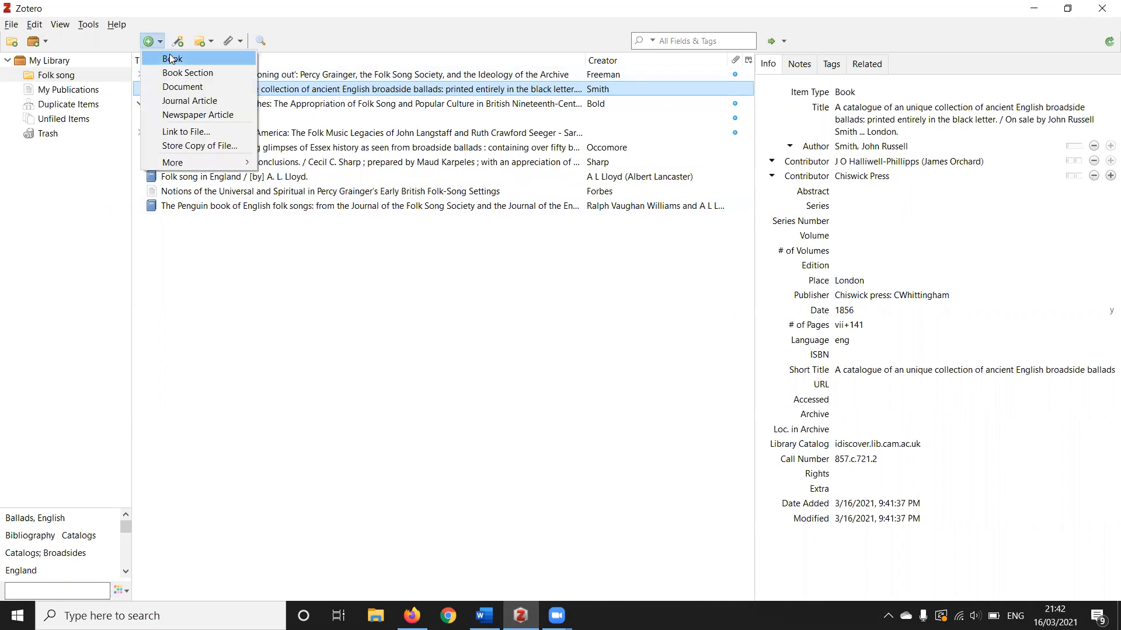
{"action": "mouse_move", "coordinate": [187, 163]}
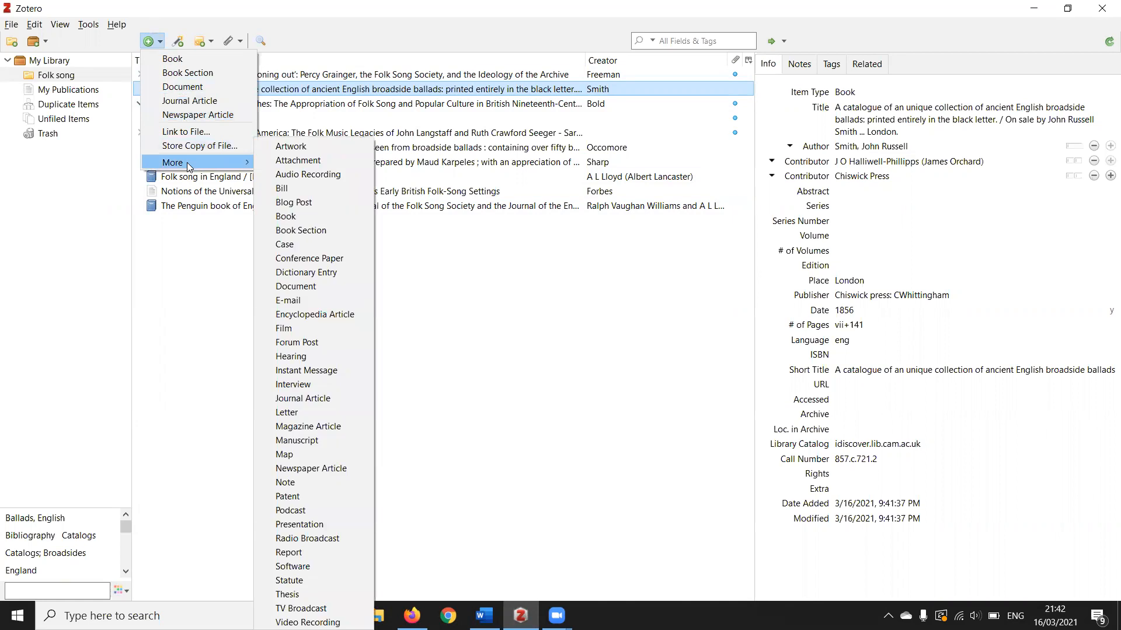
{"action": "left_click", "coordinate": [193, 73]}
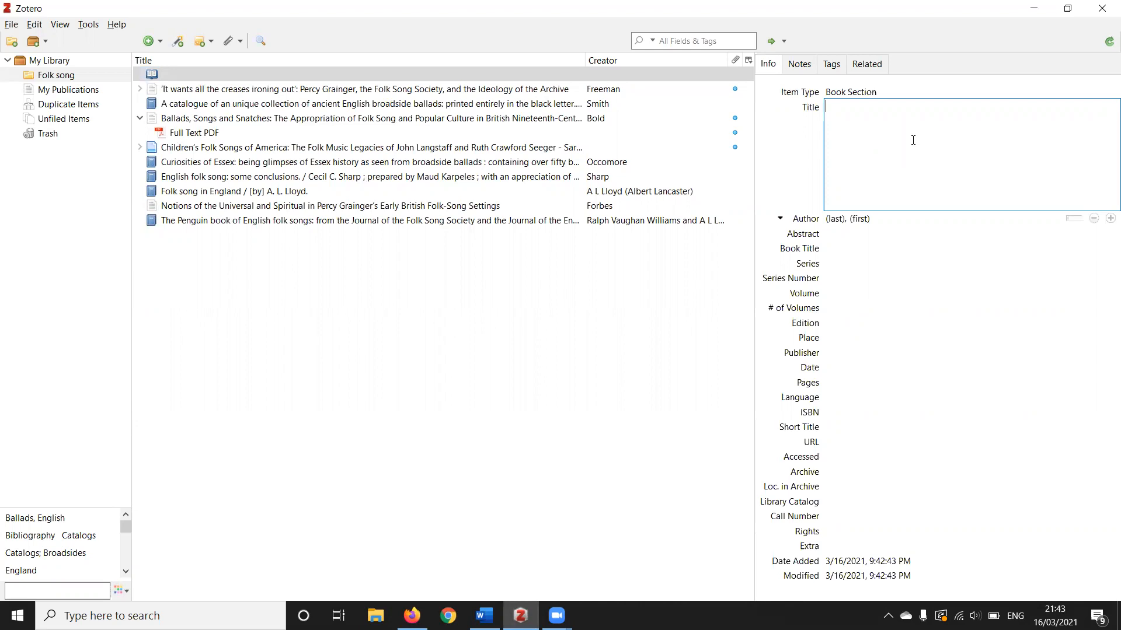
Title the book section "Folk song" and enter the author's last and first names
{"action": "key", "text": "BackSpace"}
{"action": "type", "text": "song"}
{"action": "key", "text": "Tab"}
{"action": "type", "text": "Smith"}
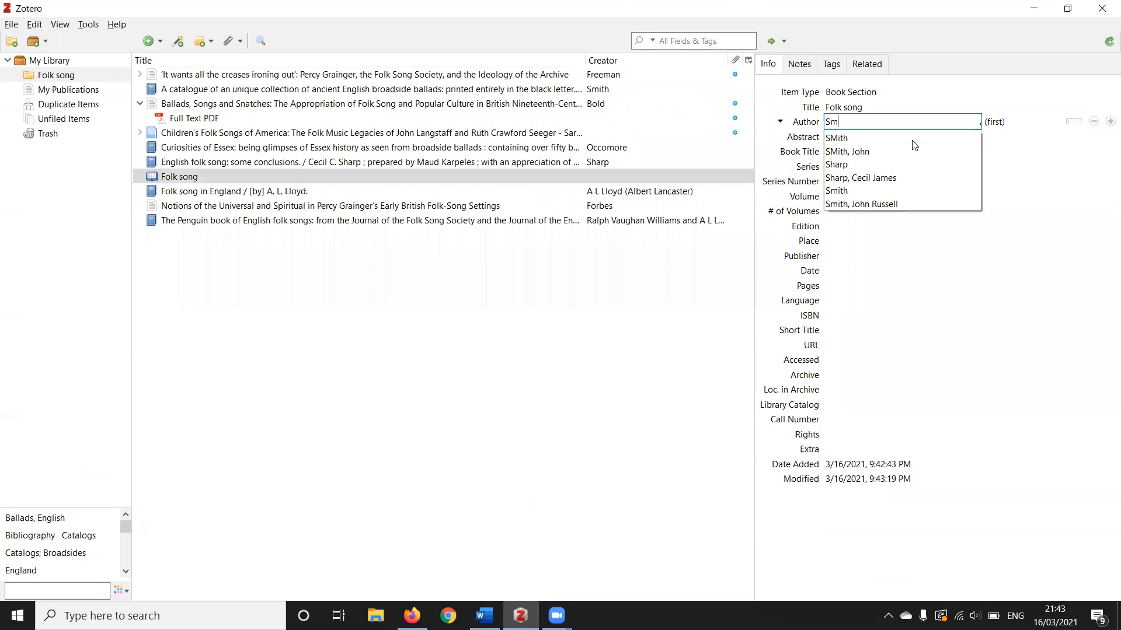
{"action": "key", "text": "Tab"}
{"action": "type", "text": "JOhn"}
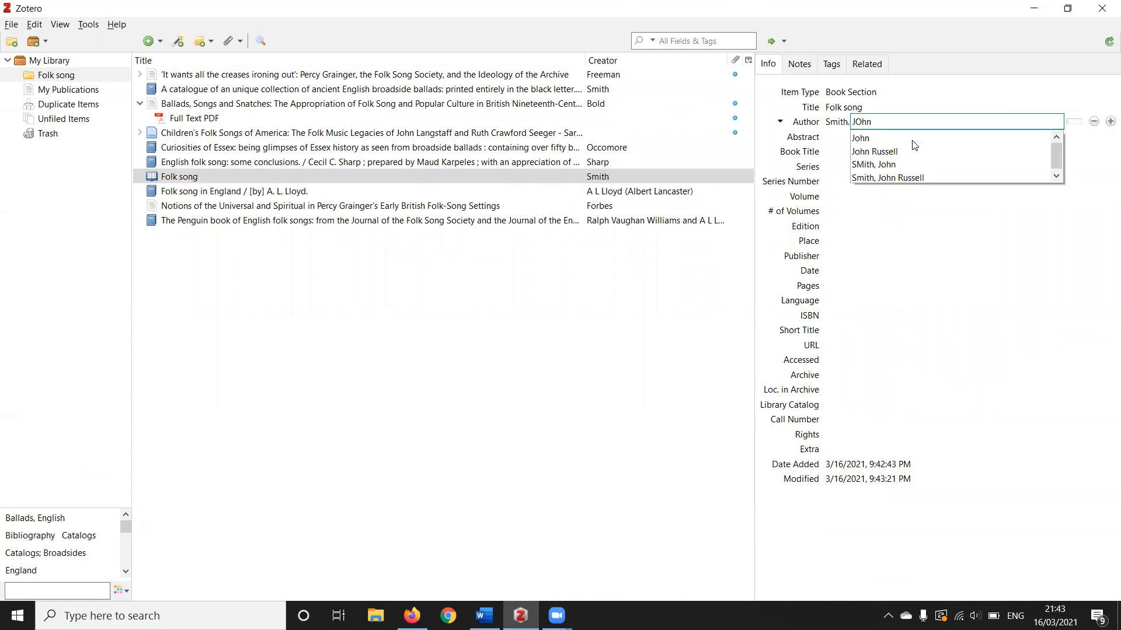
{"action": "key", "text": "Tab"}
Enter "FOlk Song in England" as the book title and 2nd as the edition
{"action": "key", "text": "Tab"}
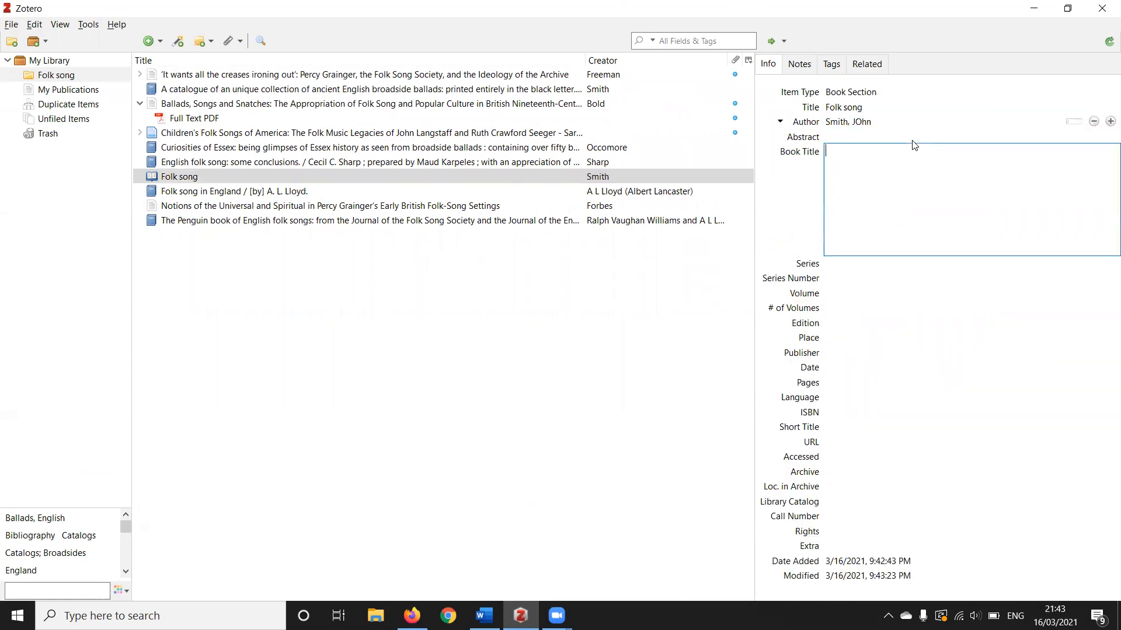
{"action": "type", "text": "FOlk Song in Englna"}
{"action": "key", "text": "BackSpace"}
{"action": "key", "text": "BackSpace"}
{"action": "type", "text": "and"}
{"action": "key", "text": "Tab"}
{"action": "key", "text": "Tab"}
{"action": "key", "text": "Tab"}
{"action": "key", "text": "Tab"}
{"action": "key", "text": "Tab"}
{"action": "type", "text": "2"}
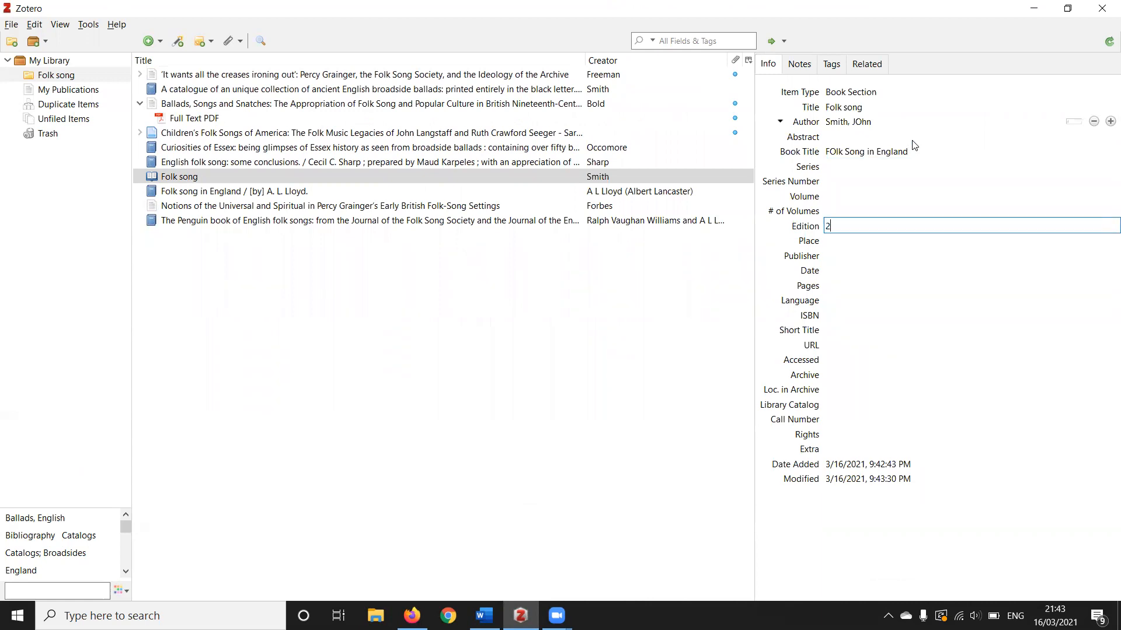
{"action": "type", "text": "nd"}
Set the place to Oxford and the publisher to Oxford University Press
{"action": "key", "text": "Tab"}
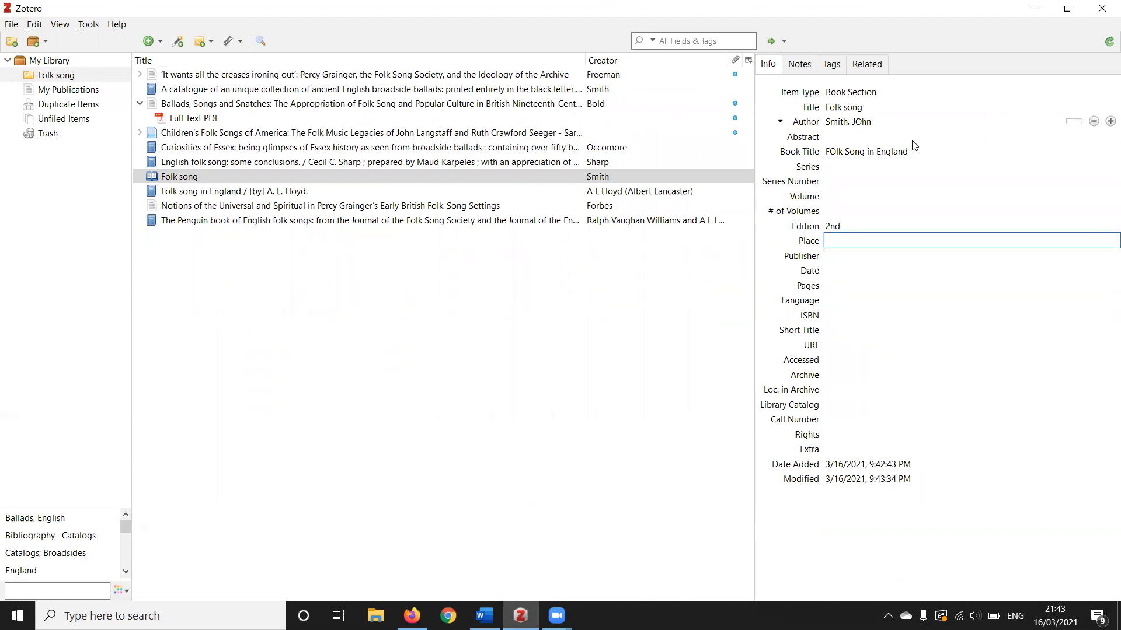
{"action": "type", "text": "Oxford"}
{"action": "key", "text": "Tab"}
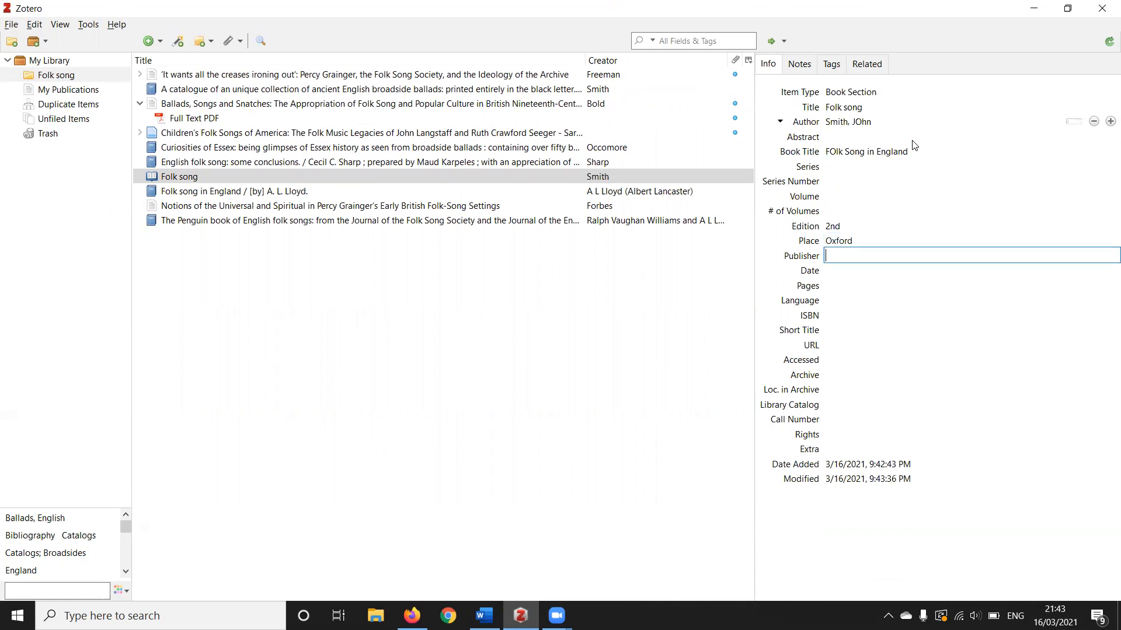
{"action": "type", "text": "Oxford U"}
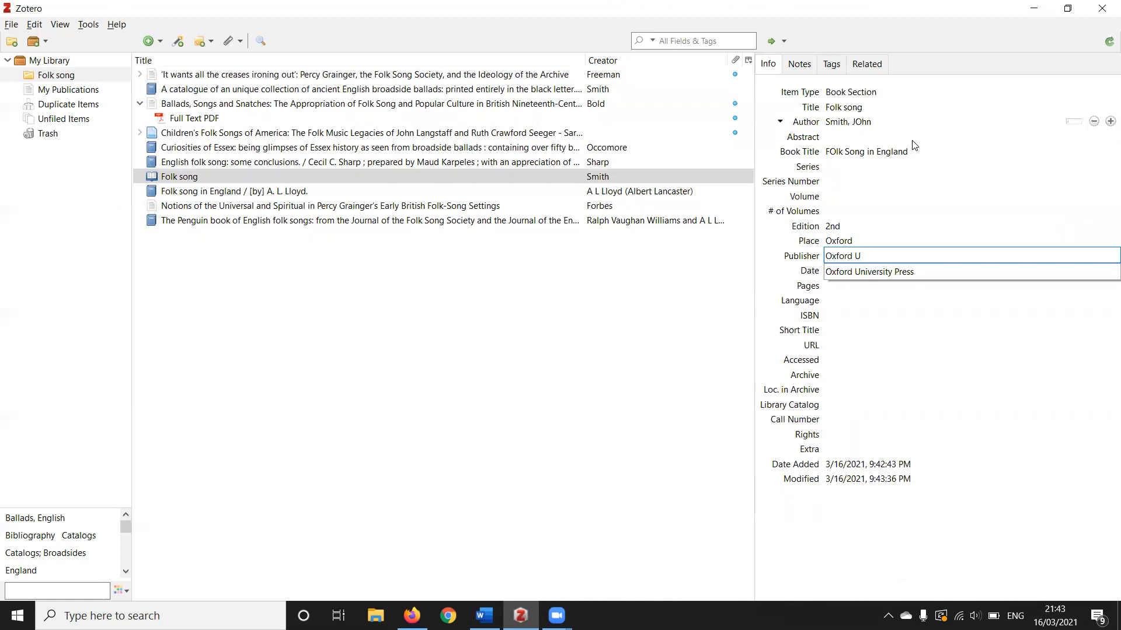
{"action": "key", "text": "Down"}
{"action": "key", "text": "Tab"}
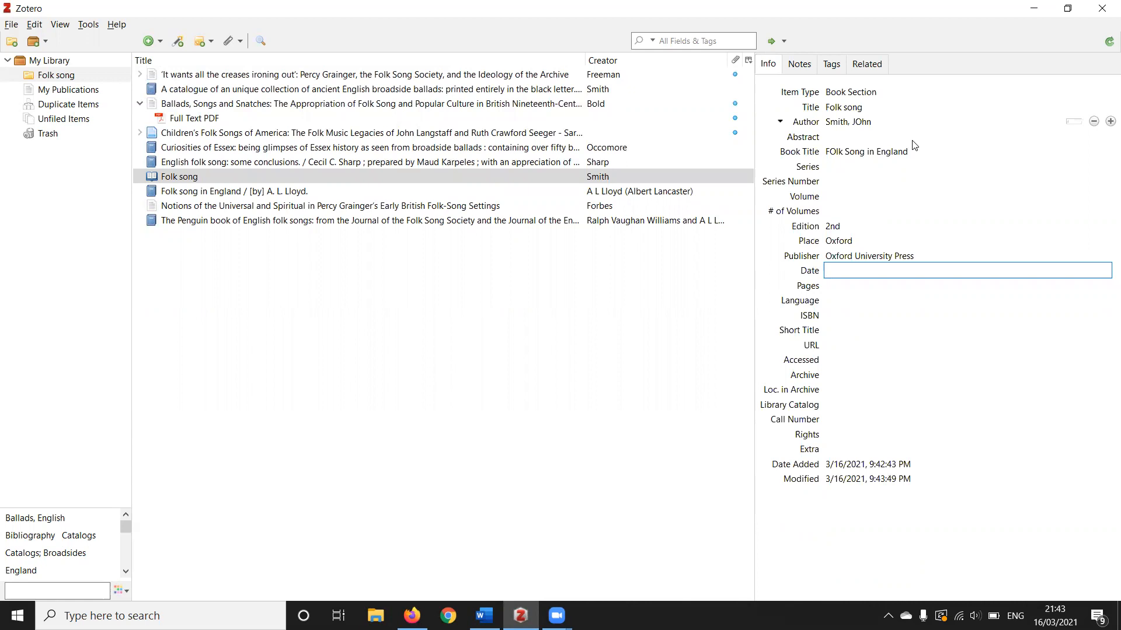
Set the book section's date to 2001 and its pages to 127-146
{"action": "type", "text": "2001"}
{"action": "key", "text": "Tab"}
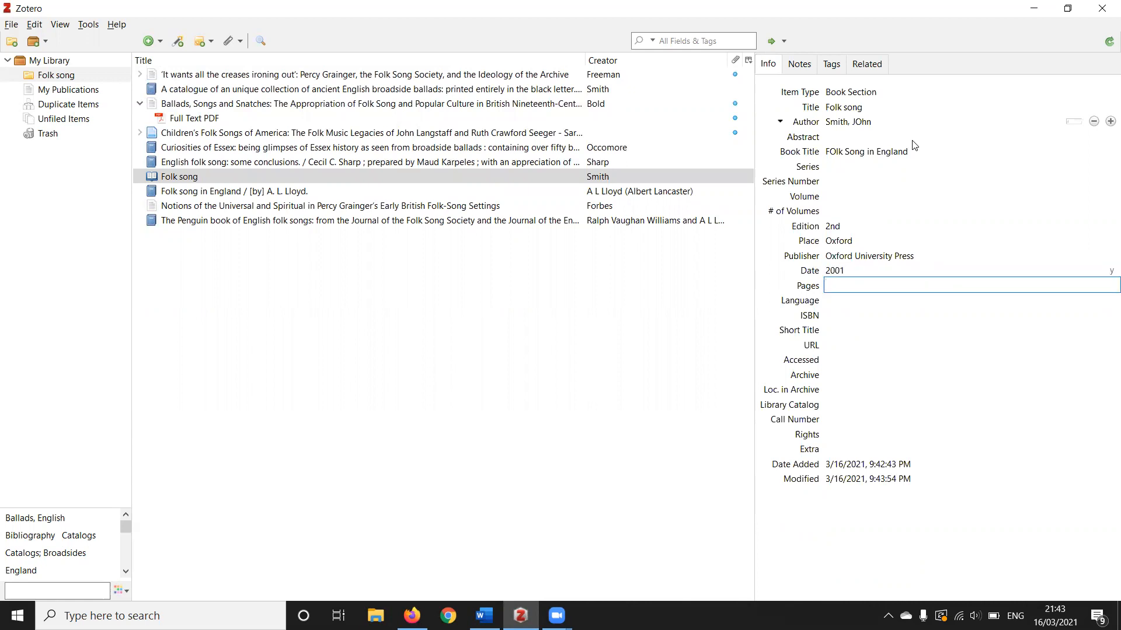
{"action": "type", "text": "127-146"}
{"action": "left_click", "coordinate": [874, 404]}
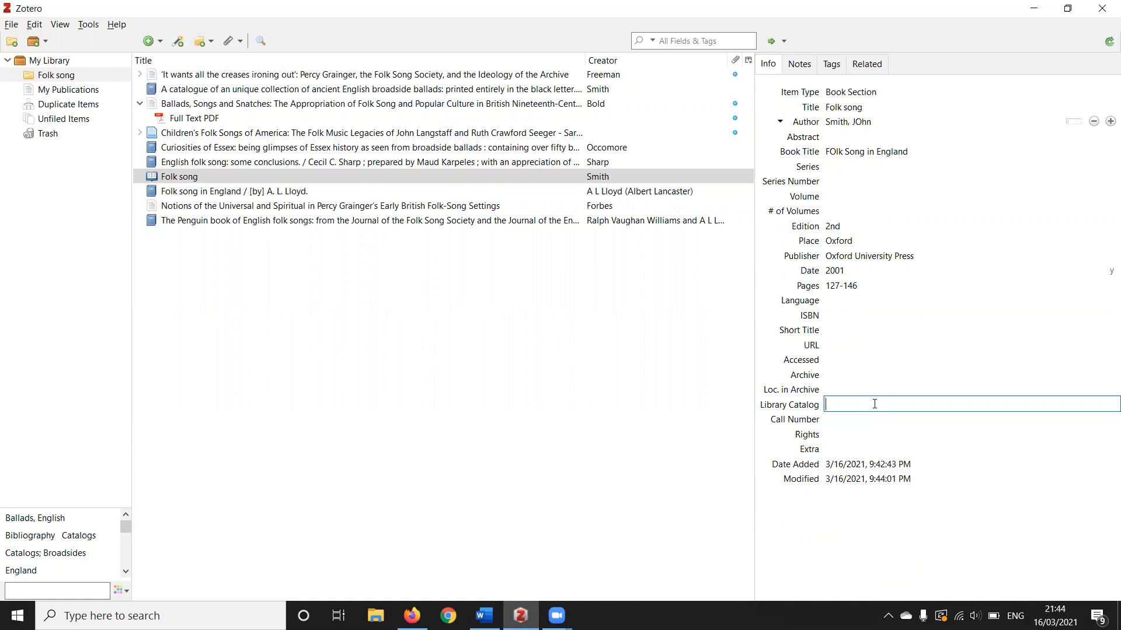
Switch to Word and start a Zotero citation after "More insightful comments", searching "vaughan" and choosing The Penguin book of English folk songs
{"action": "left_click", "coordinate": [484, 615]}
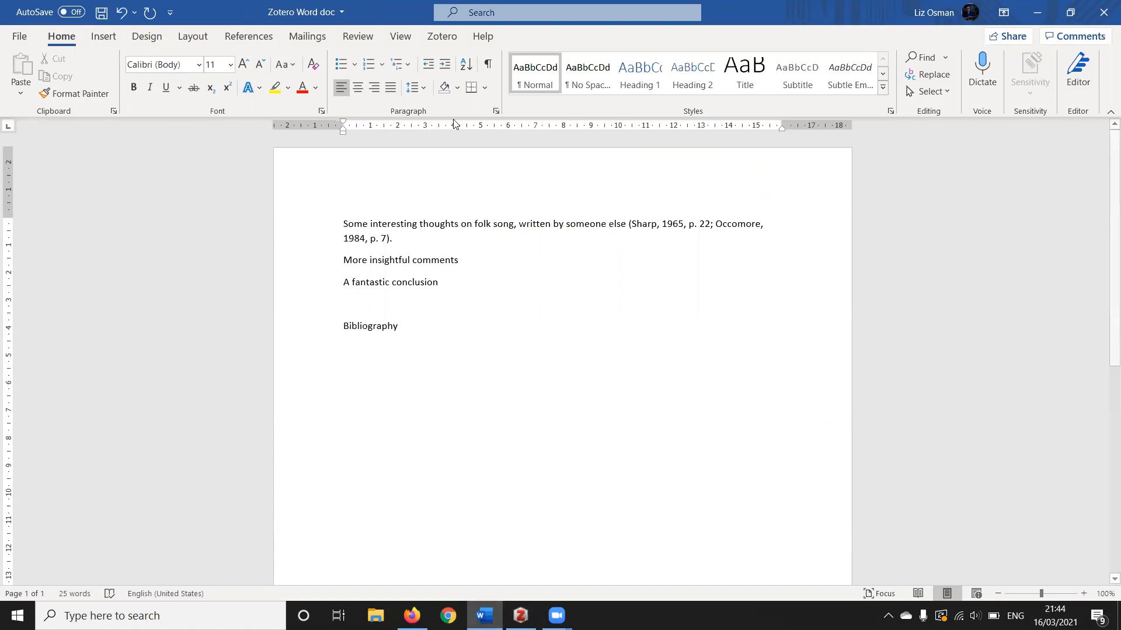
{"action": "left_click", "coordinate": [443, 38]}
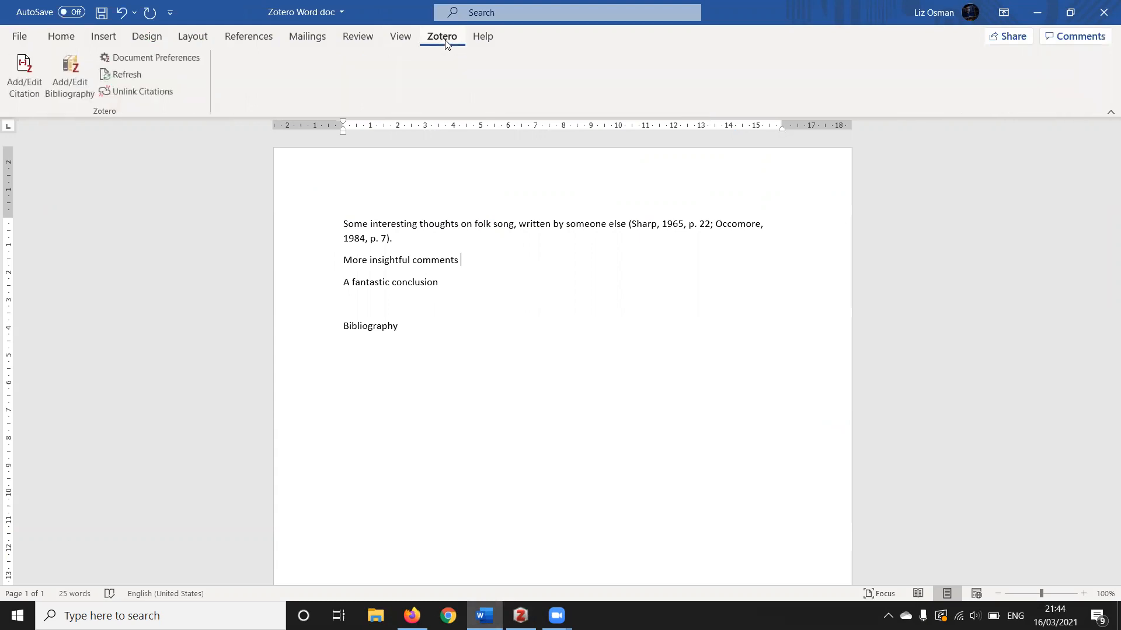
{"action": "left_click", "coordinate": [24, 89]}
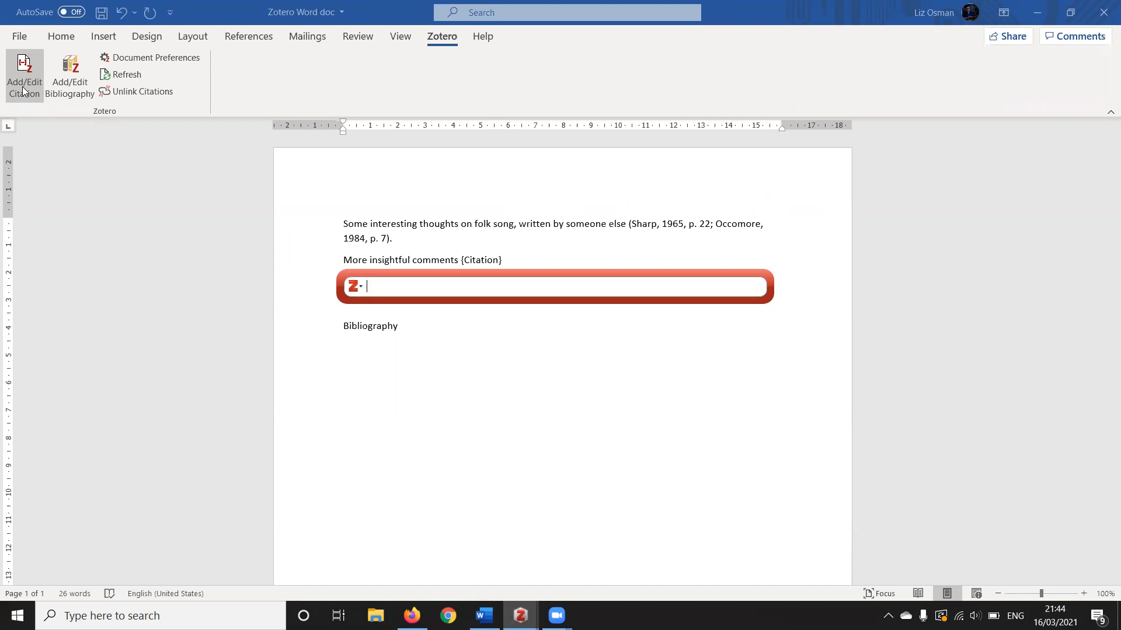
{"action": "type", "text": "vaughan"}
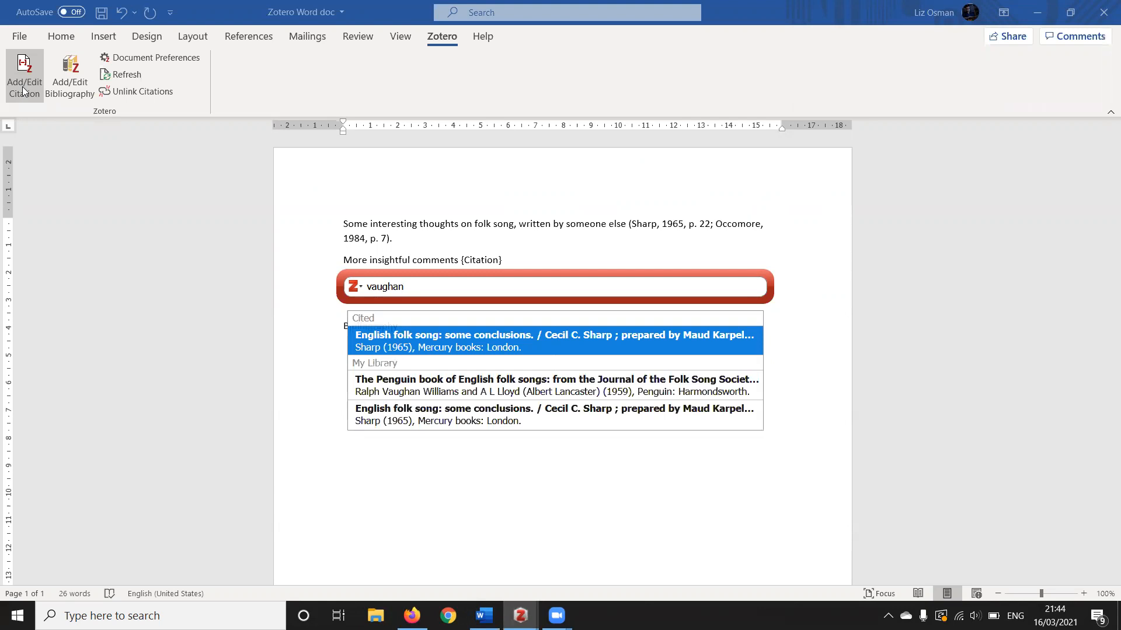
{"action": "left_click", "coordinate": [419, 390]}
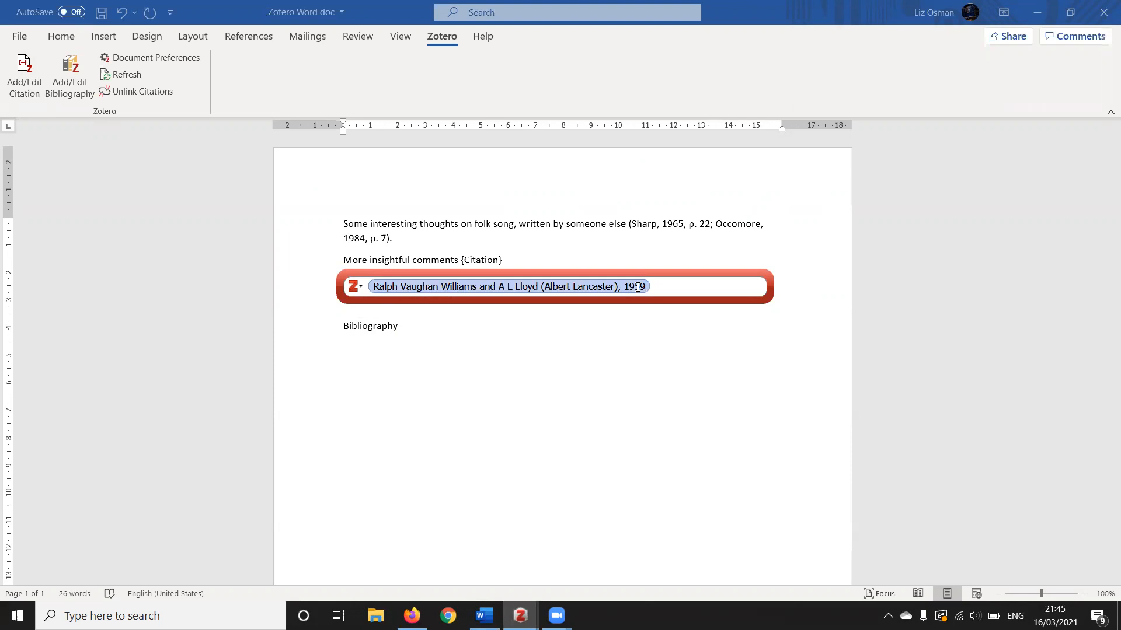
Set the citation's page to 4 and insert it into the text
{"action": "left_click", "coordinate": [637, 286]}
{"action": "type", "text": "4"}
{"action": "left_click", "coordinate": [695, 289]}
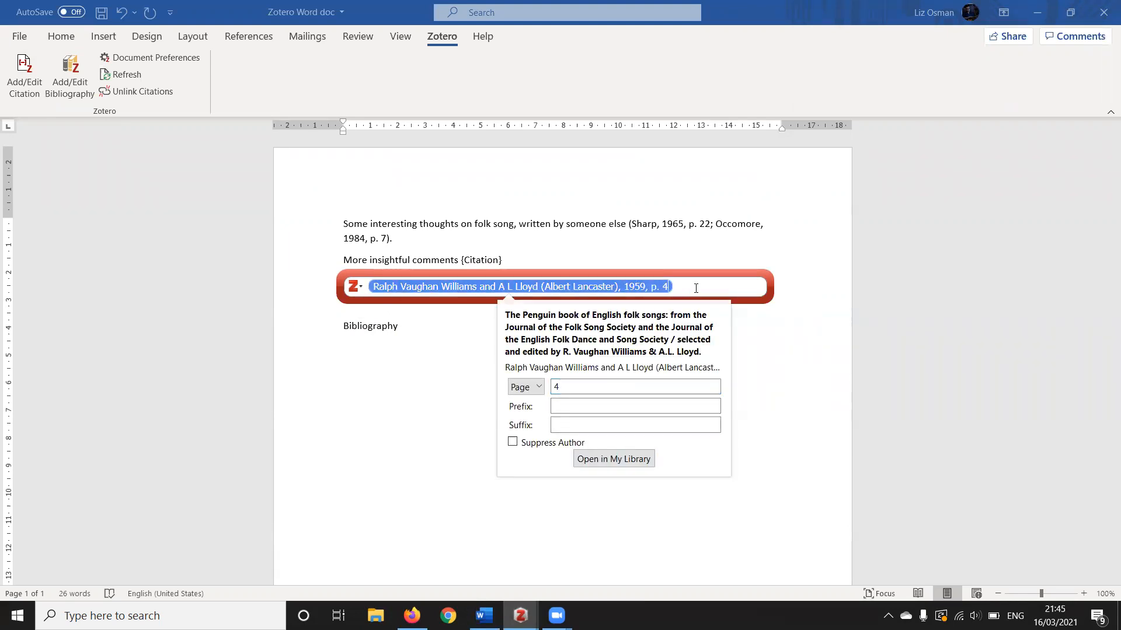
{"action": "key", "text": "Return"}
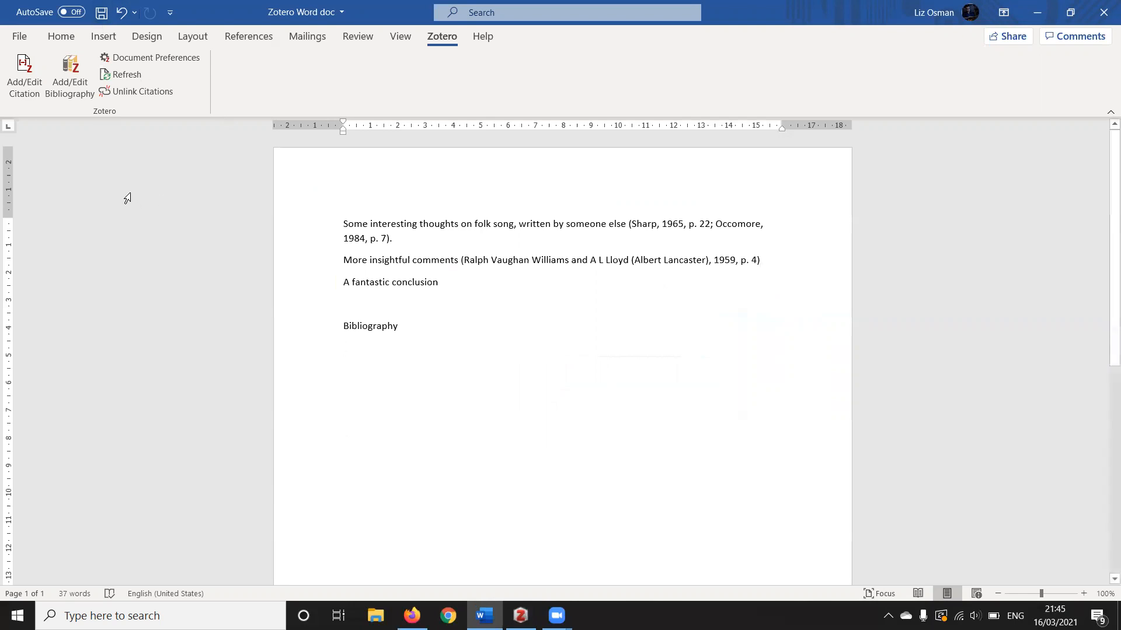
Insert the Zotero bibliography under the Bibliography heading and check the editors' names in the Penguin book entry
{"action": "left_click", "coordinate": [66, 88]}
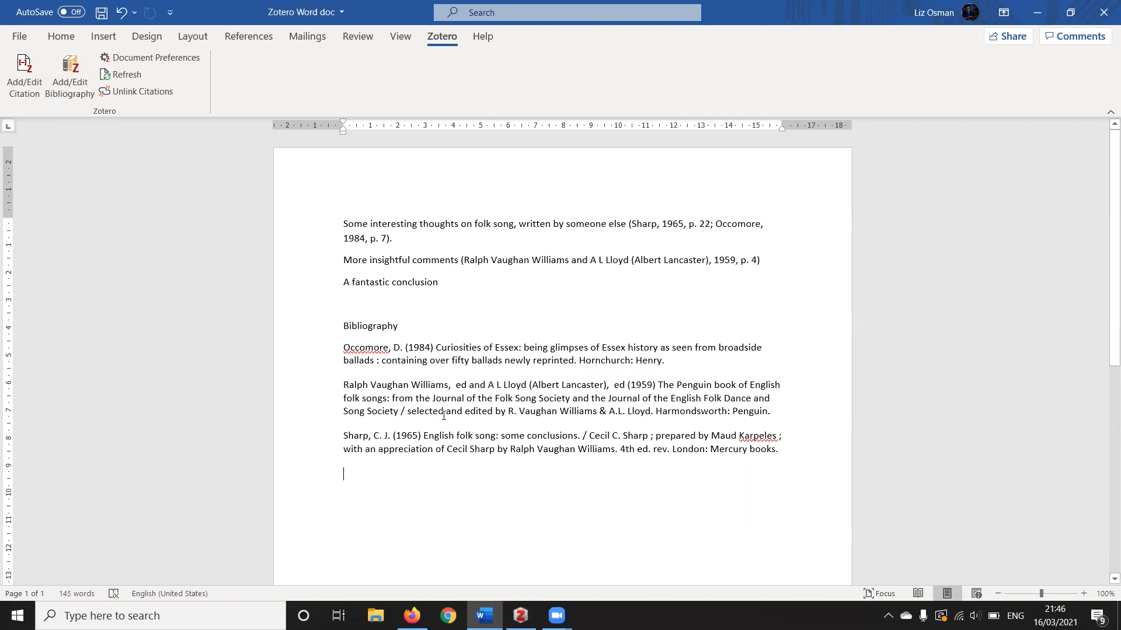
{"action": "left_click_drag", "start_coordinate": [509, 412], "coordinate": [652, 419]}
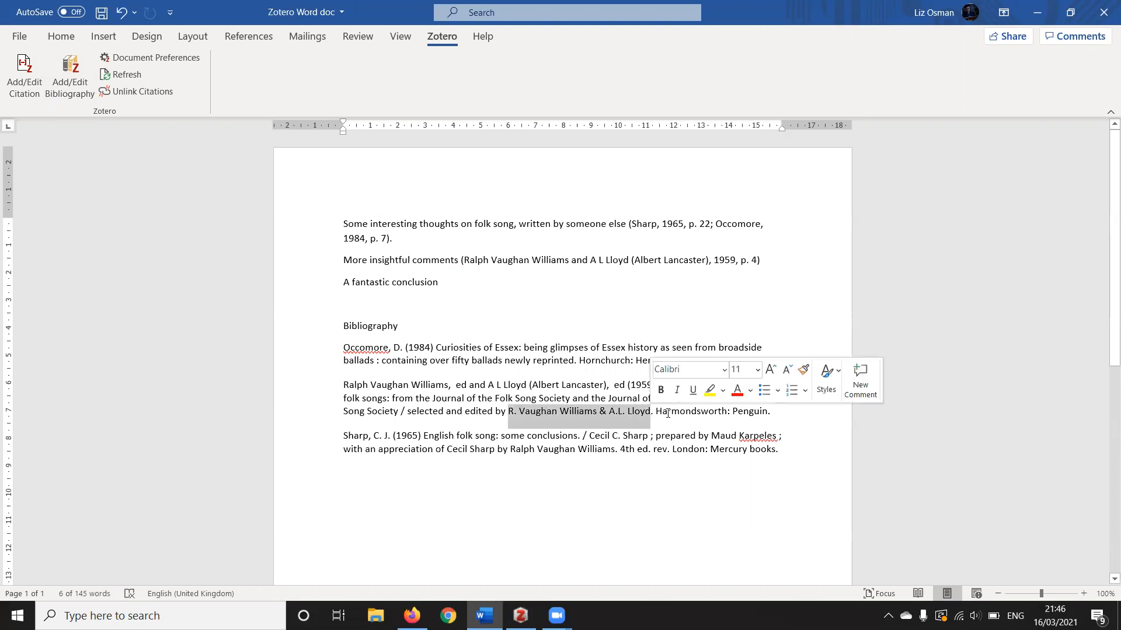
{"action": "left_click", "coordinate": [674, 414]}
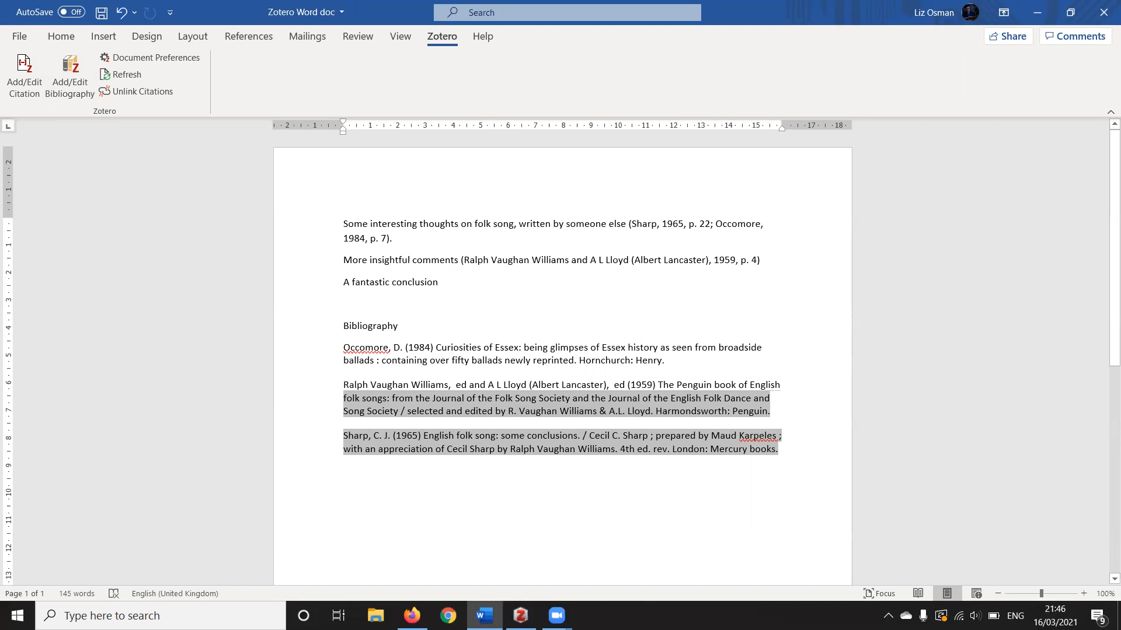
{"action": "mouse_move", "coordinate": [520, 616]}
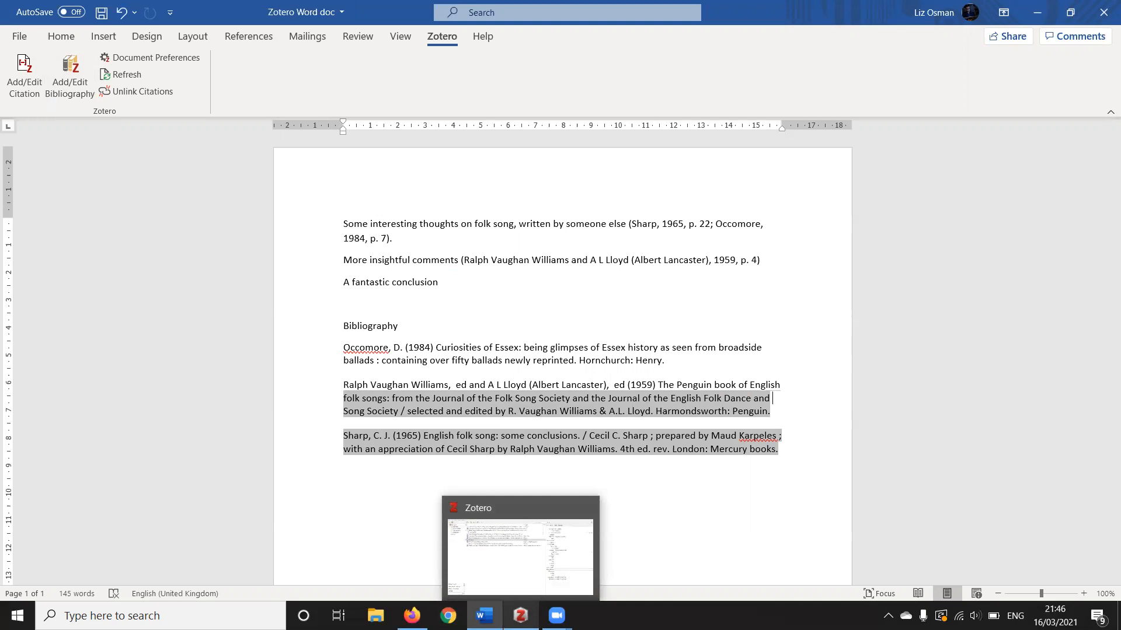
Switch to Zotero and delete "/ selected and edited by R. Vaughan Williams & A.L. Lloyd." from the Penguin book's title
{"action": "left_click", "coordinate": [521, 616]}
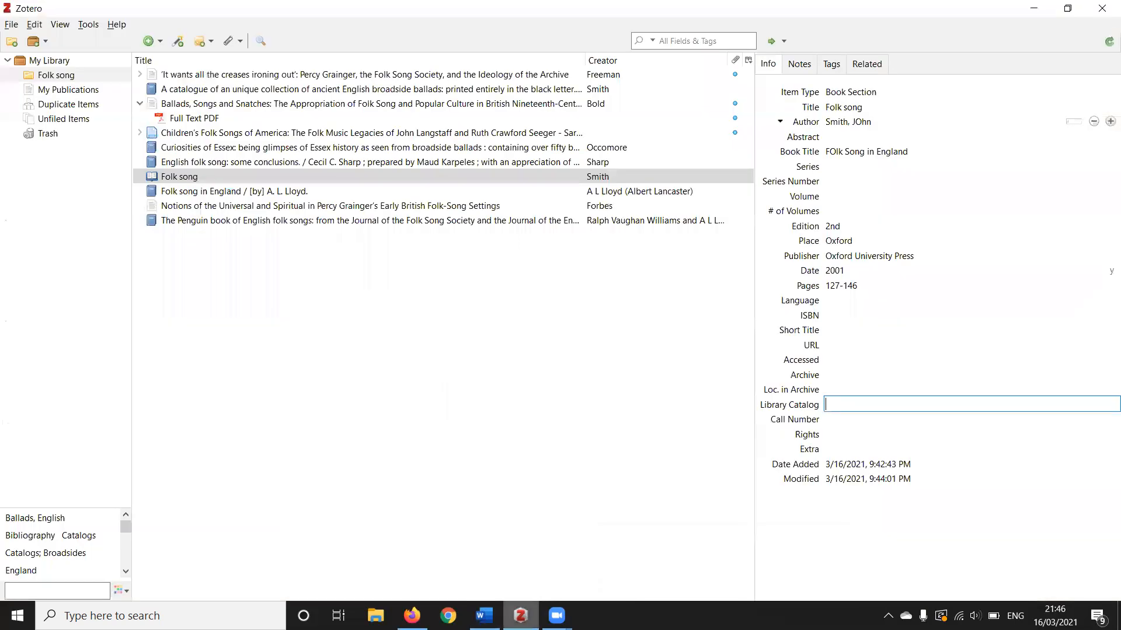
{"action": "left_click", "coordinate": [349, 222]}
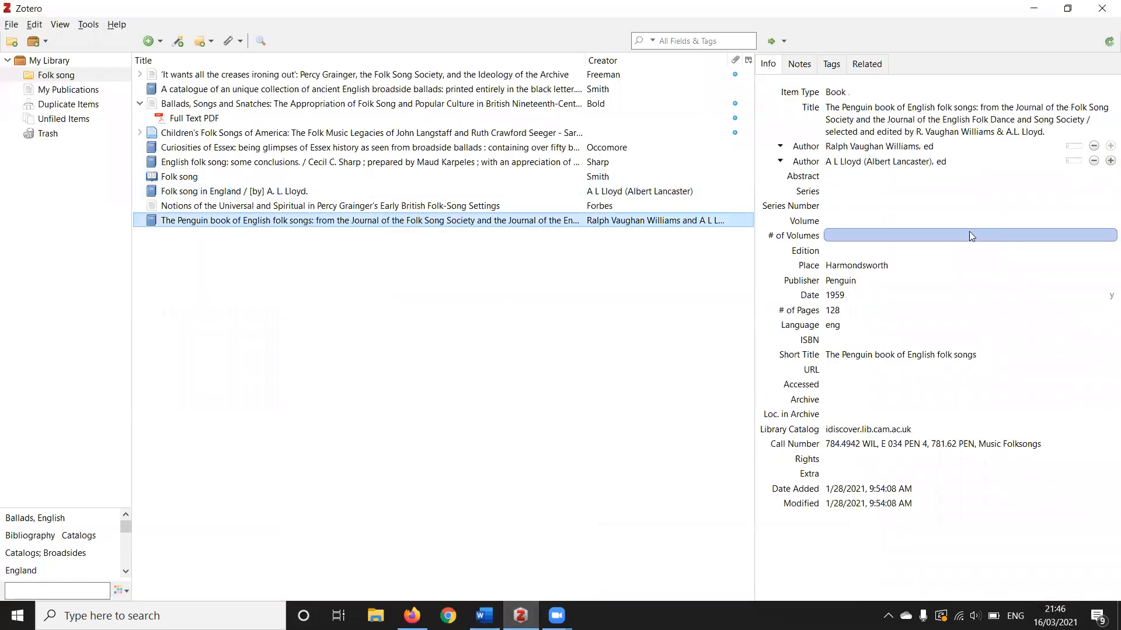
{"action": "left_click", "coordinate": [1017, 132]}
{"action": "left_click_drag", "start_coordinate": [1053, 133], "coordinate": [828, 136]}
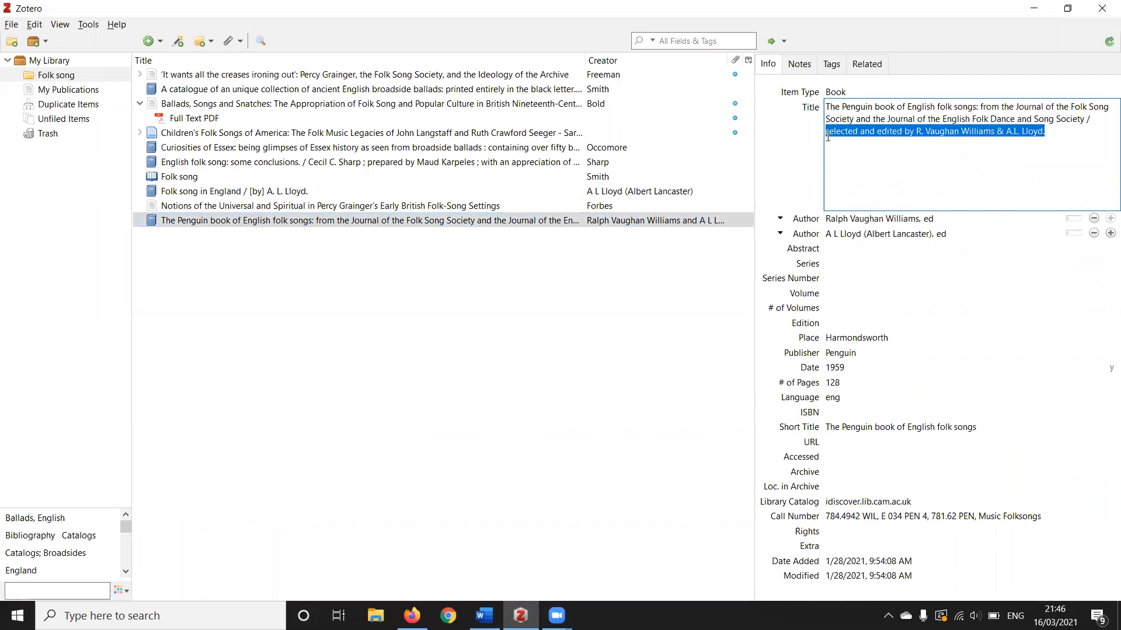
{"action": "key", "text": "BackSpace"}
{"action": "key", "text": "BackSpace"}
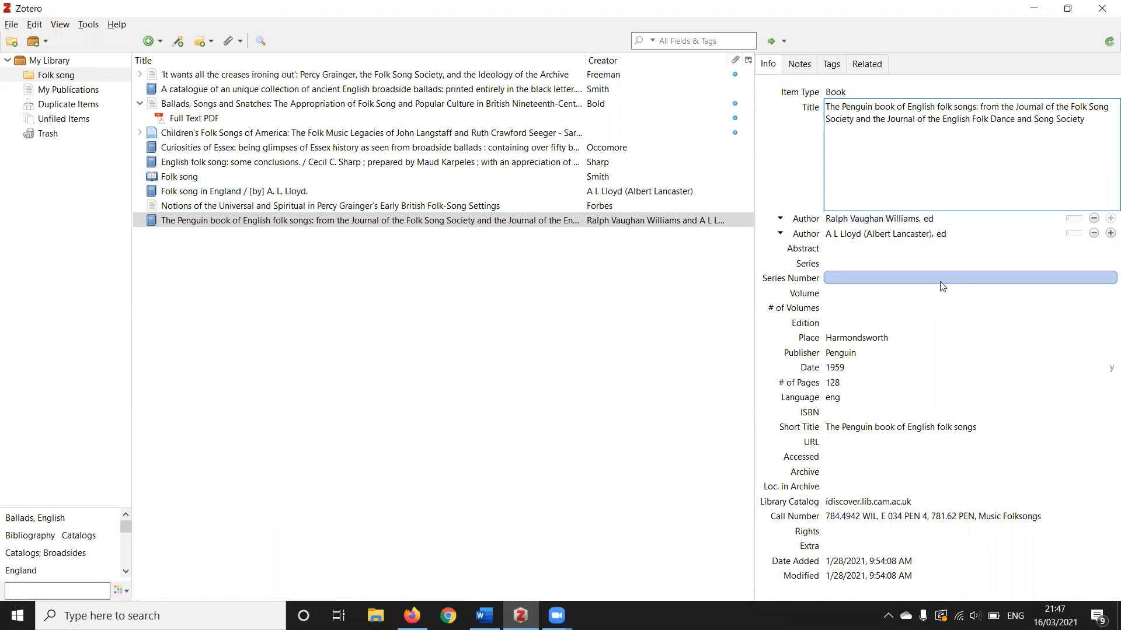
Remove "ed" from the Penguin book's first author and split the name into Williams, Ralph Vaughan
{"action": "left_click", "coordinate": [899, 218]}
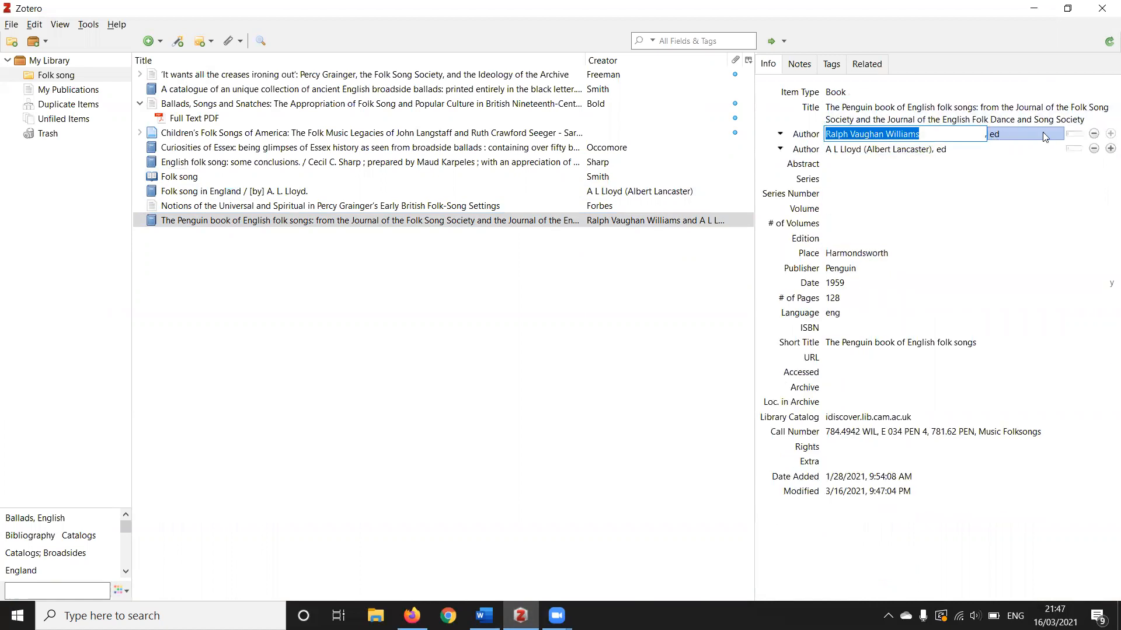
{"action": "left_click", "coordinate": [1042, 134]}
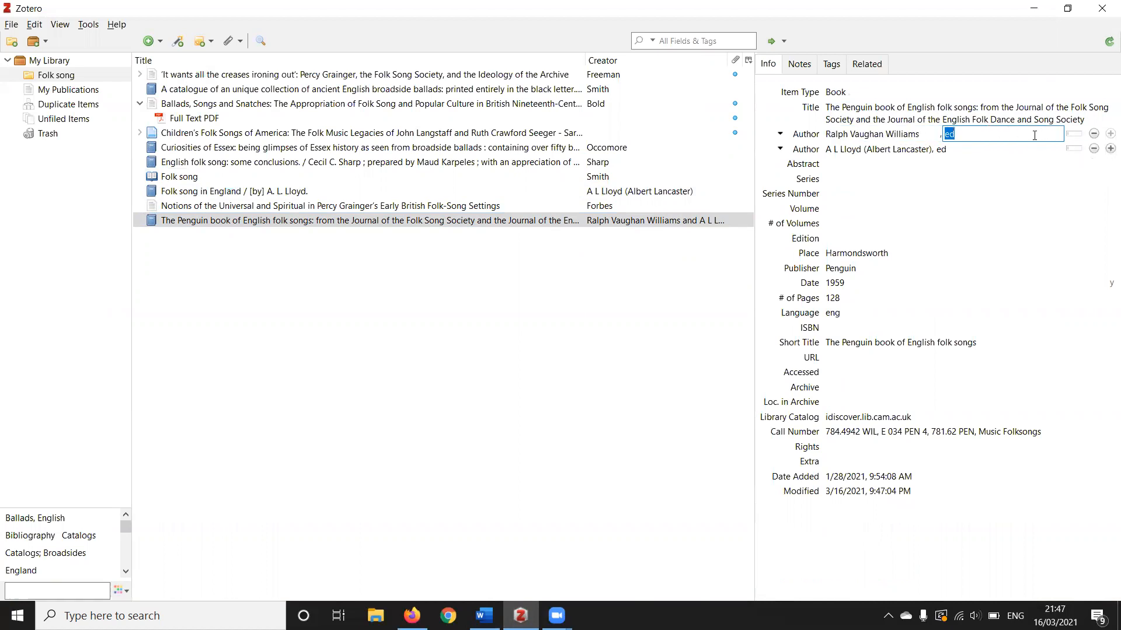
{"action": "key", "text": "BackSpace"}
{"action": "left_click", "coordinate": [993, 151]}
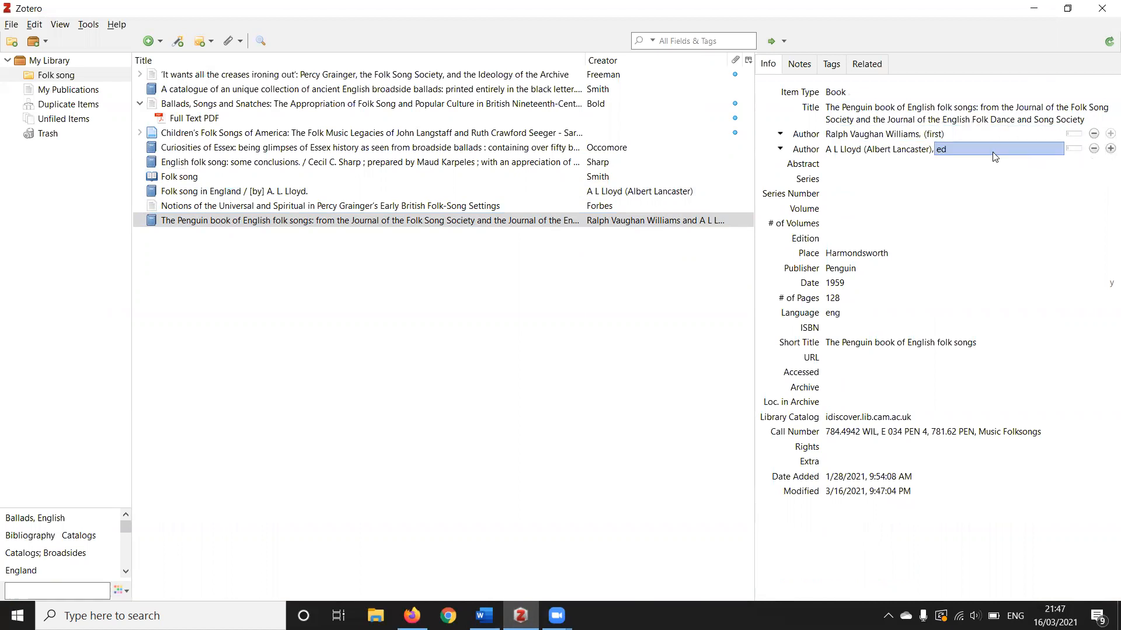
{"action": "key", "text": "BackSpace"}
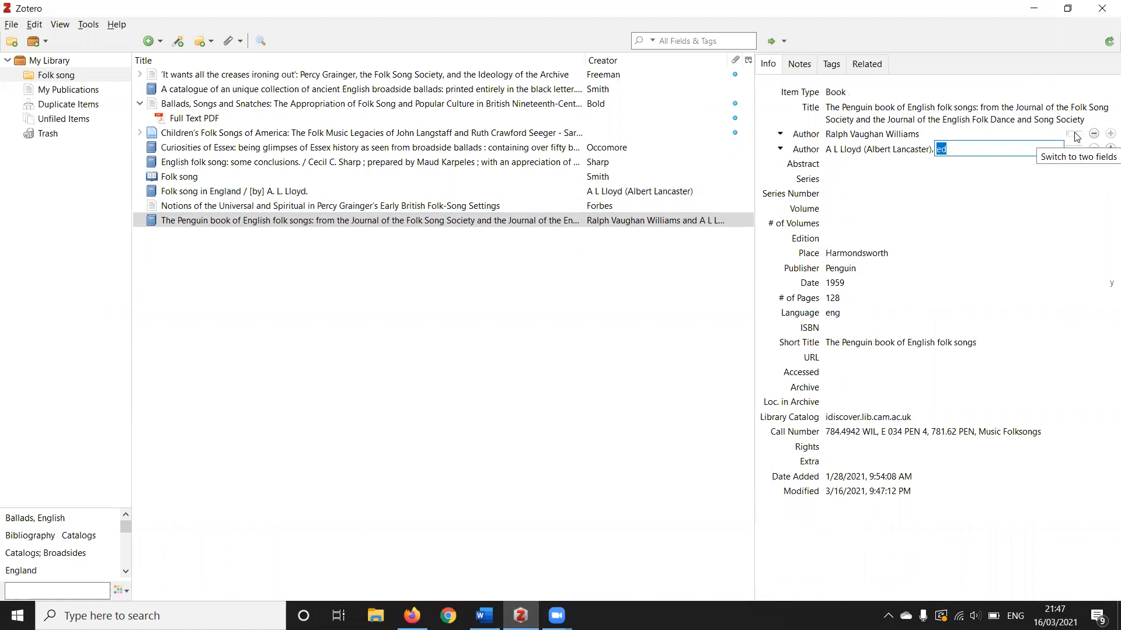
{"action": "left_click", "coordinate": [1077, 136]}
Merge the Penguin book's second author into a single name field and remove the leading "ed"
{"action": "left_click", "coordinate": [1077, 151]}
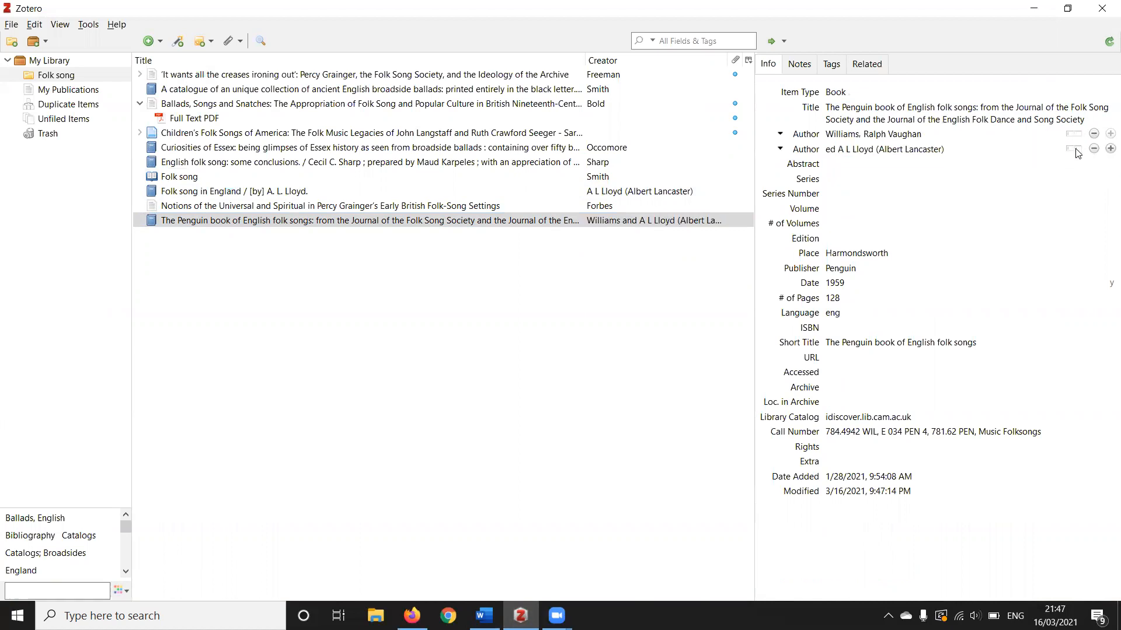
{"action": "left_click", "coordinate": [1078, 153]}
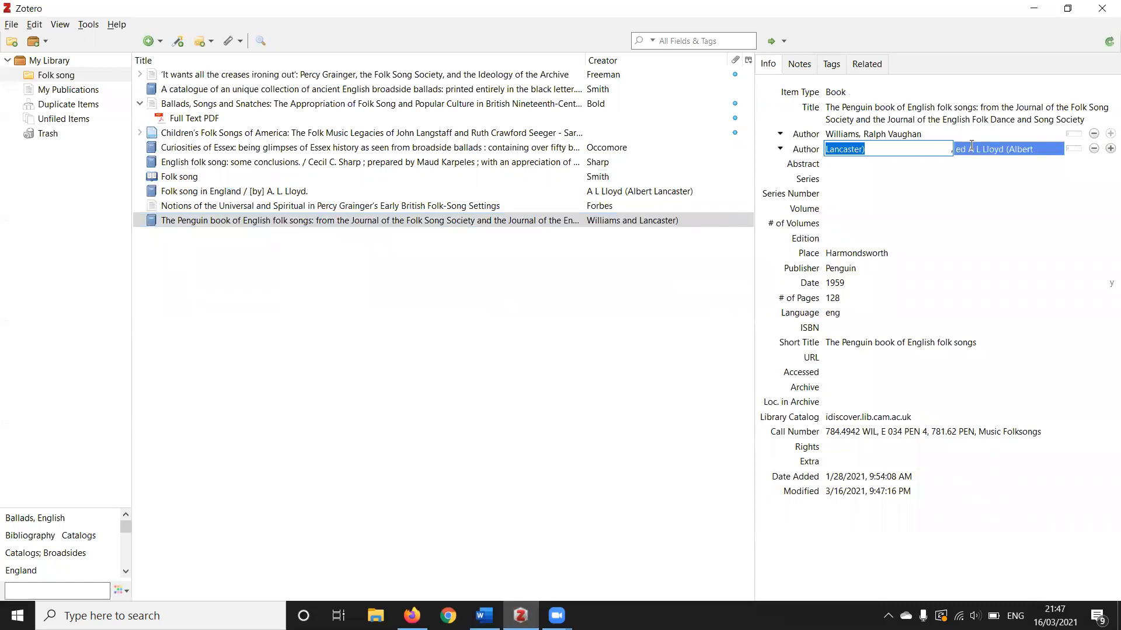
{"action": "left_click", "coordinate": [1077, 150]}
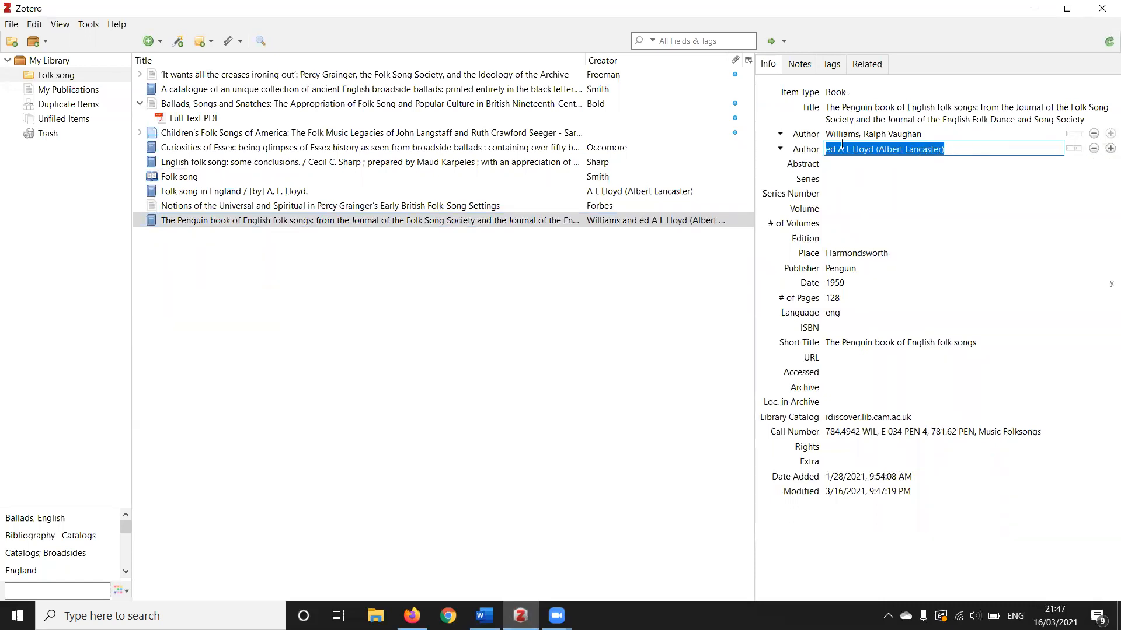
{"action": "left_click", "coordinate": [840, 149]}
{"action": "key", "text": "BackSpace"}
{"action": "key", "text": "BackSpace"}
{"action": "key", "text": "BackSpace"}
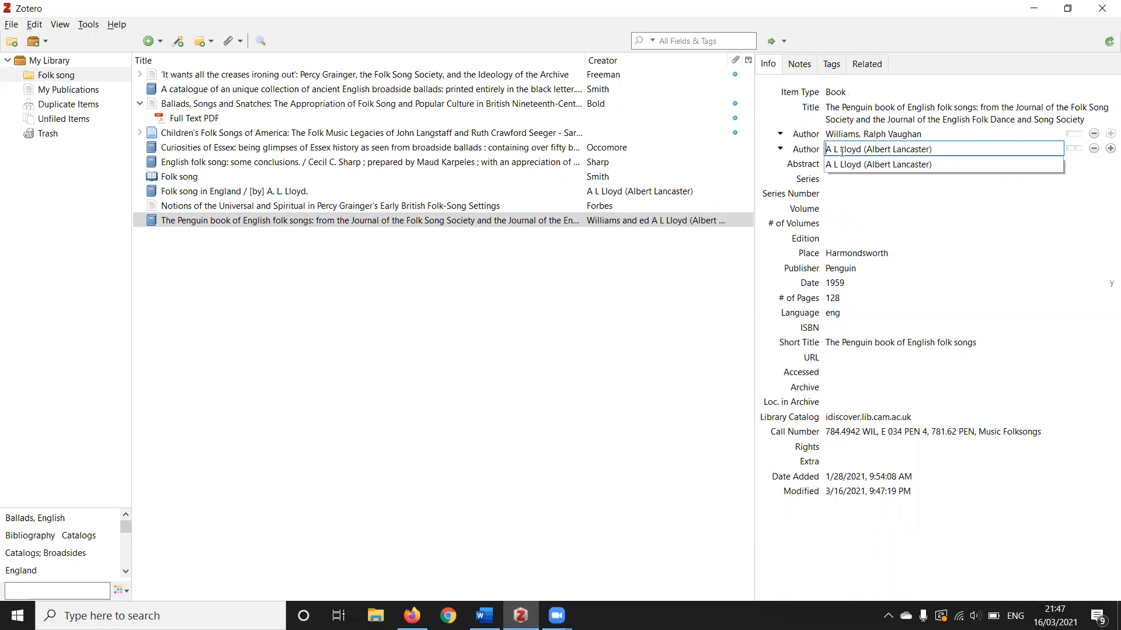
Strip "(Albert Lancaster)" from the second author and split the remaining name into Lloyd, A L
{"action": "left_click", "coordinate": [1077, 150]}
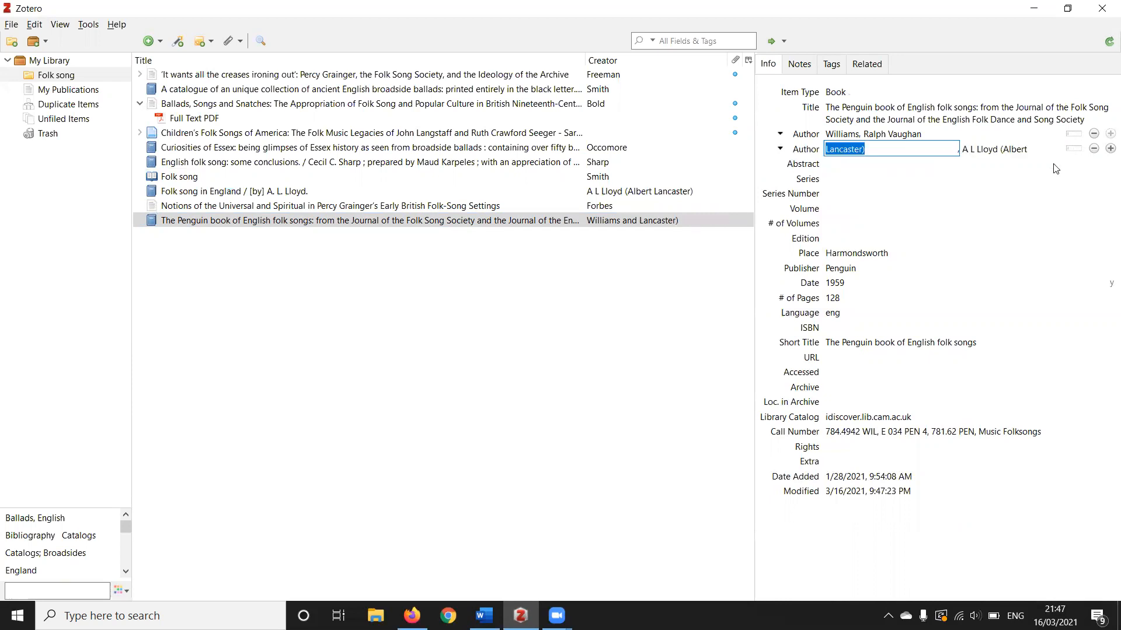
{"action": "left_click", "coordinate": [1022, 148]}
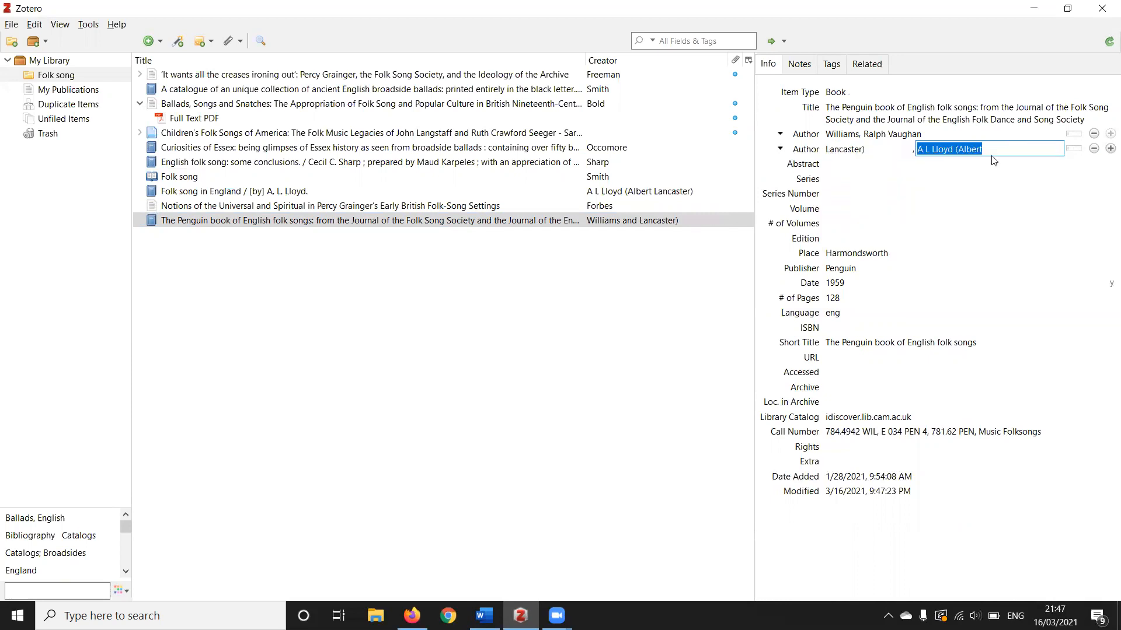
{"action": "left_click", "coordinate": [958, 150]}
{"action": "left_click_drag", "start_coordinate": [985, 150], "coordinate": [955, 149]}
{"action": "key", "text": "BackSpace"}
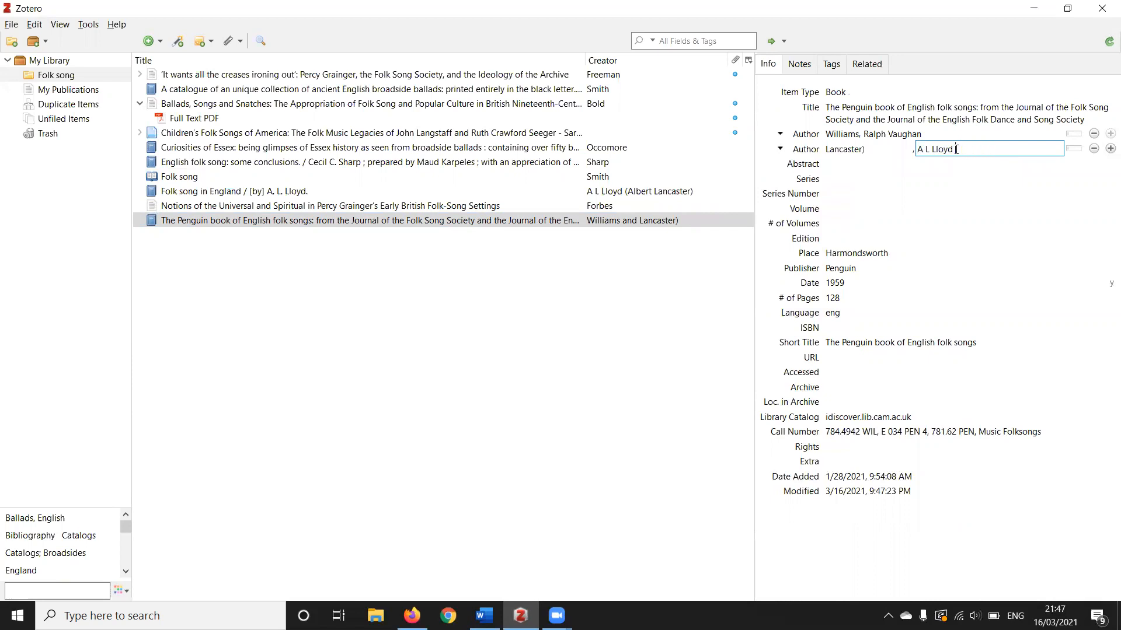
{"action": "left_click", "coordinate": [862, 149]}
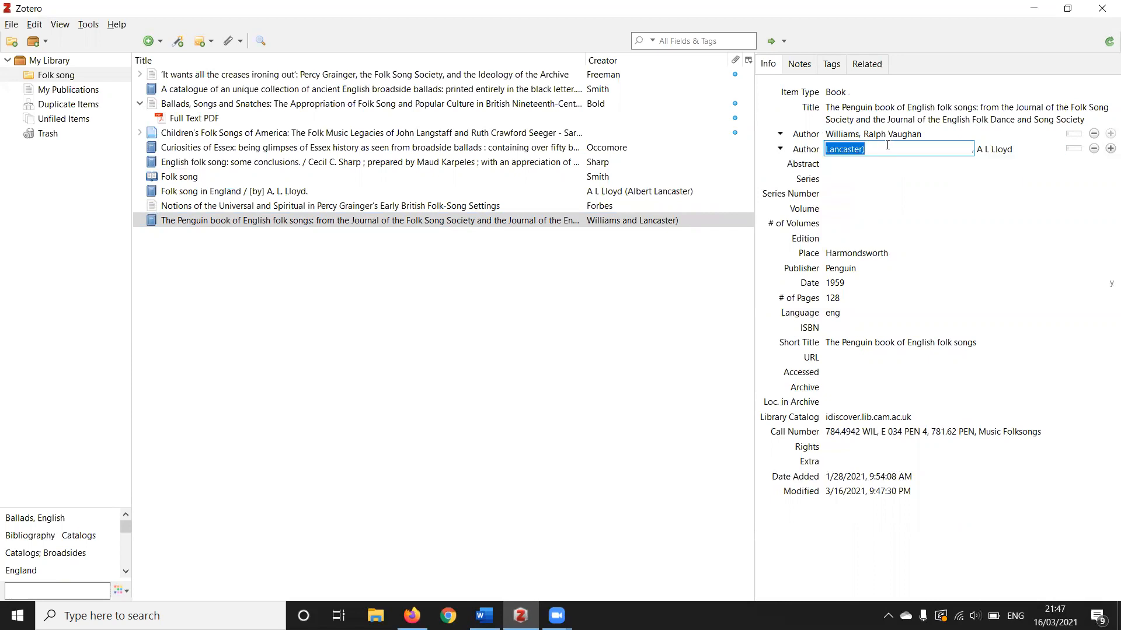
{"action": "key", "text": "BackSpace"}
{"action": "left_click", "coordinate": [1078, 148]}
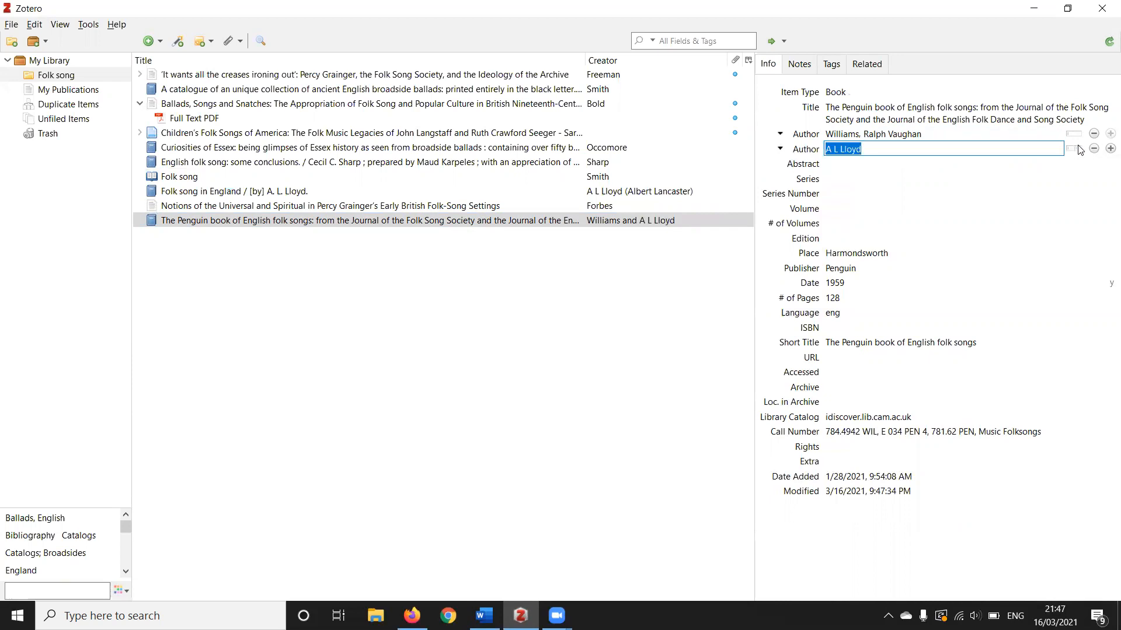
{"action": "left_click", "coordinate": [1078, 150]}
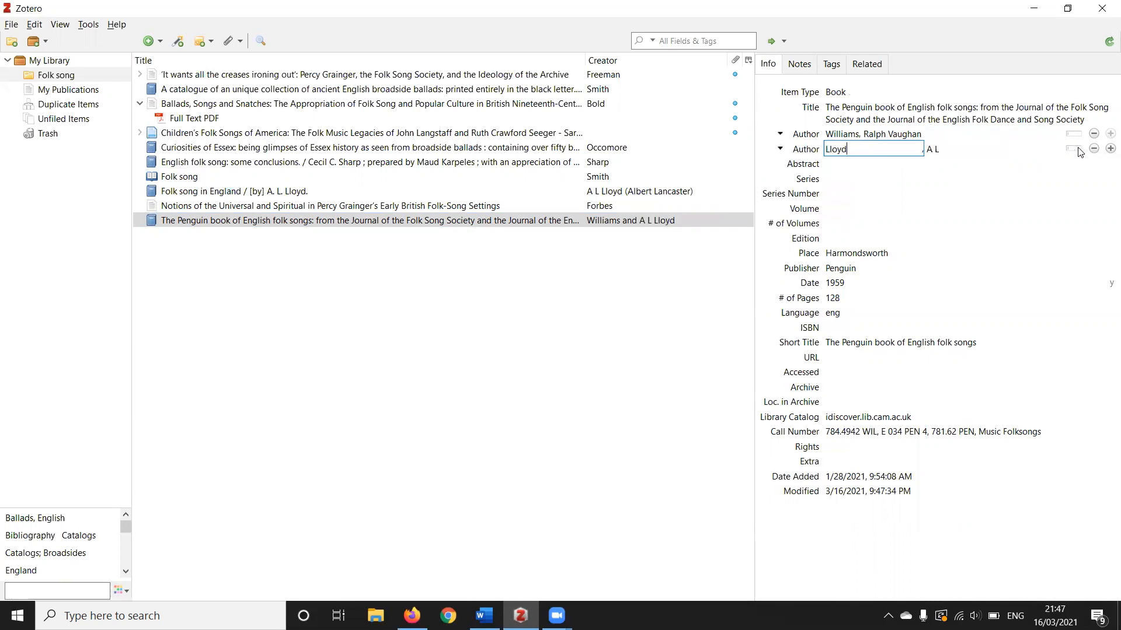
Change the role of both Penguin book contributors from Author to Editor
{"action": "left_click", "coordinate": [804, 149]}
{"action": "left_click", "coordinate": [804, 178]}
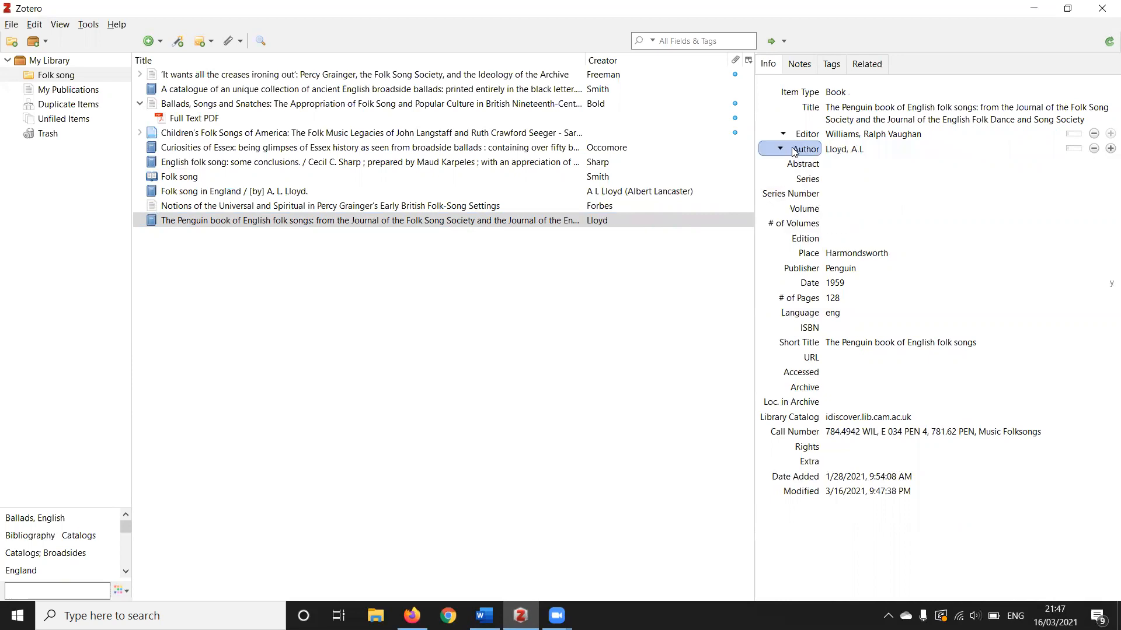
{"action": "left_click", "coordinate": [807, 149]}
{"action": "left_click", "coordinate": [800, 193]}
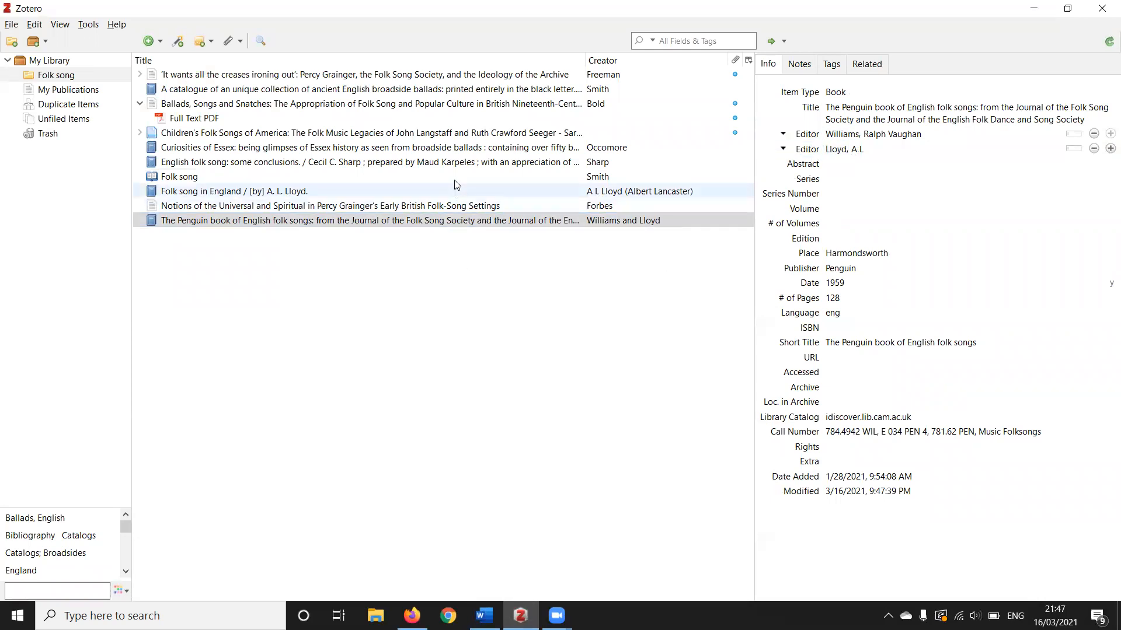
Switch to Word, refresh the Zotero citations and bibliography, and check the Penguin book entry in the bibliography
{"action": "left_click", "coordinate": [456, 147]}
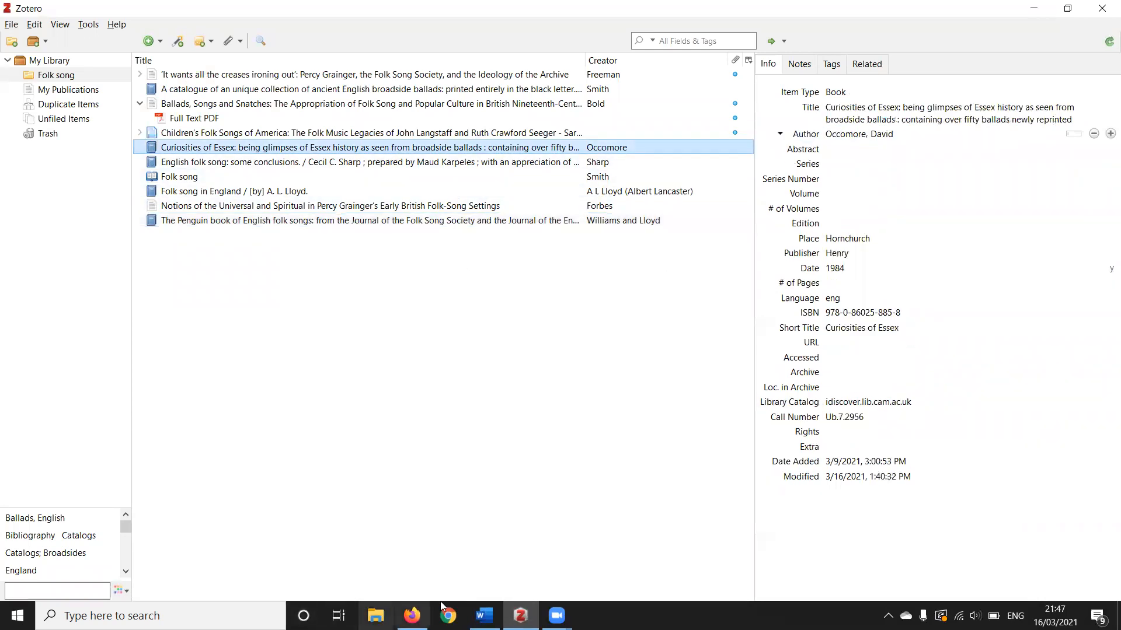
{"action": "left_click", "coordinate": [484, 616]}
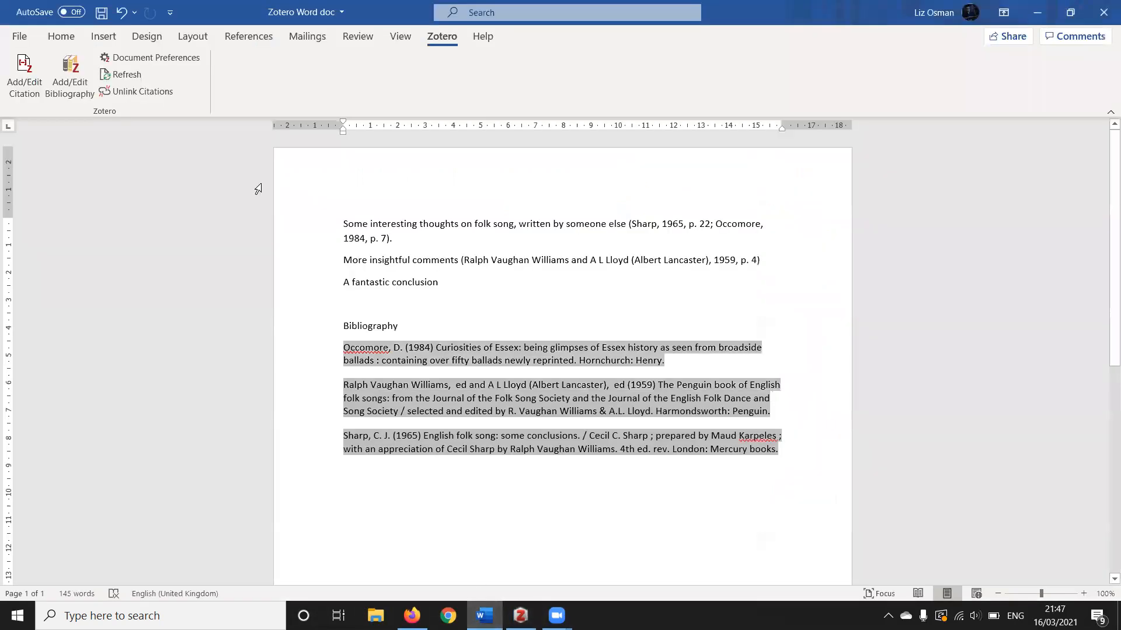
{"action": "left_click", "coordinate": [499, 315]}
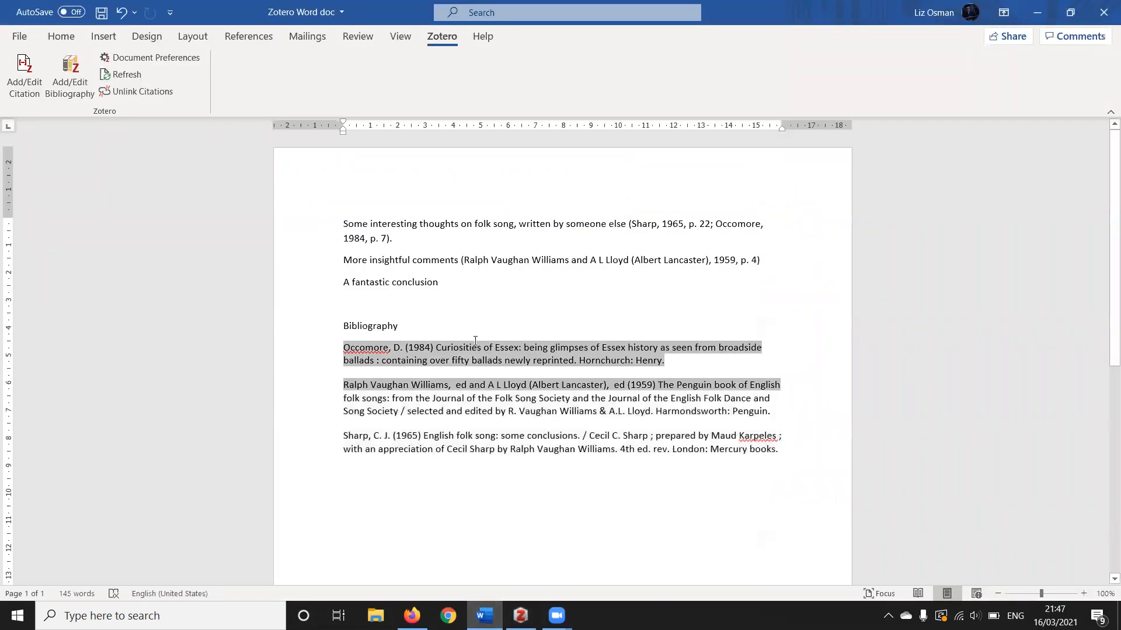
{"action": "left_click", "coordinate": [524, 469]}
{"action": "left_click", "coordinate": [499, 317]}
{"action": "left_click_drag", "start_coordinate": [534, 472], "coordinate": [479, 325]}
{"action": "left_click", "coordinate": [513, 318]}
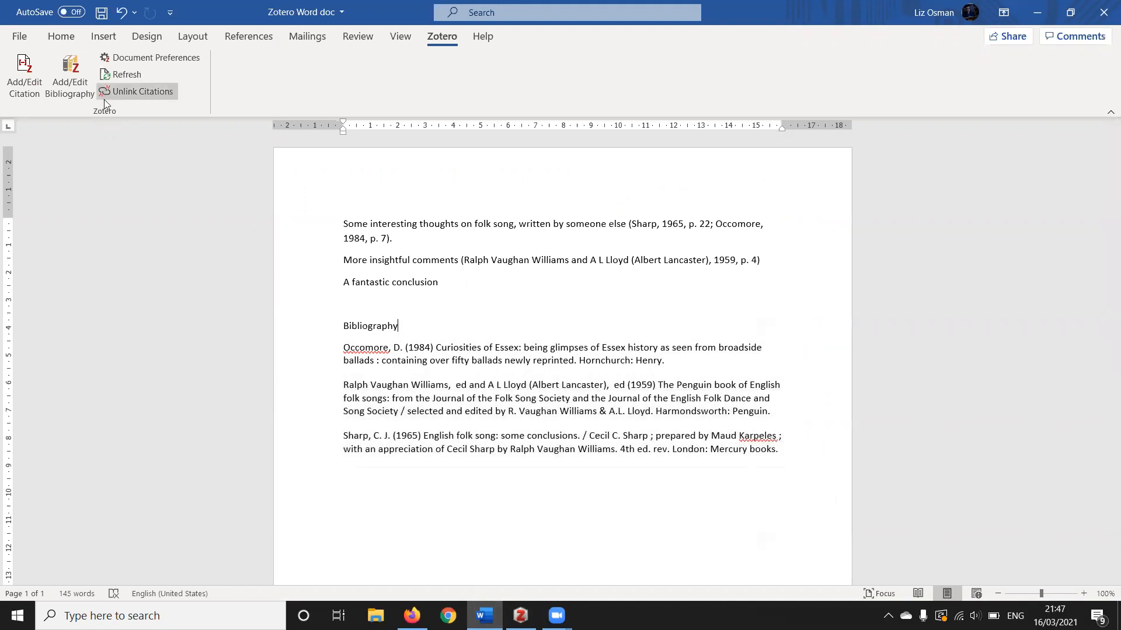
{"action": "left_click", "coordinate": [133, 73]}
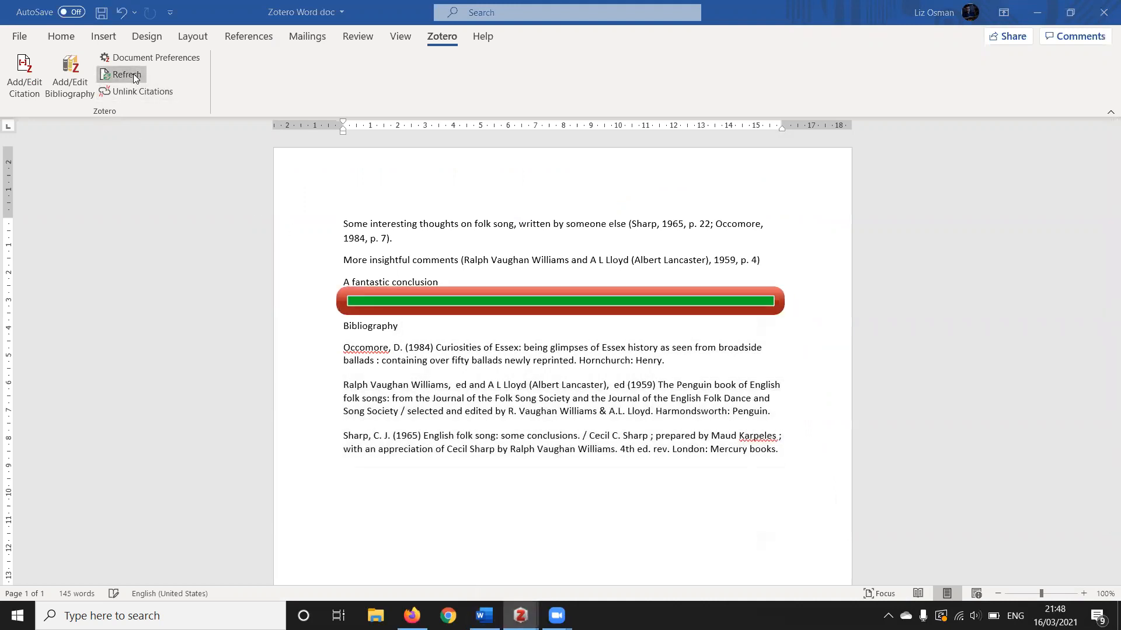
{"action": "left_click_drag", "start_coordinate": [348, 431], "coordinate": [479, 456]}
{"action": "left_click", "coordinate": [474, 454]}
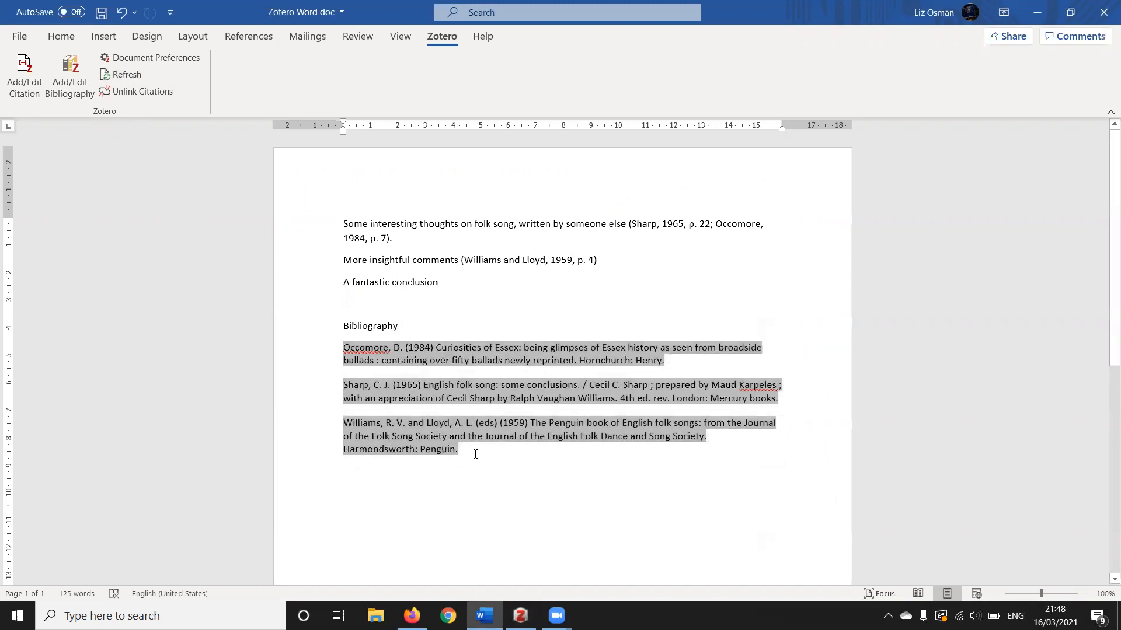